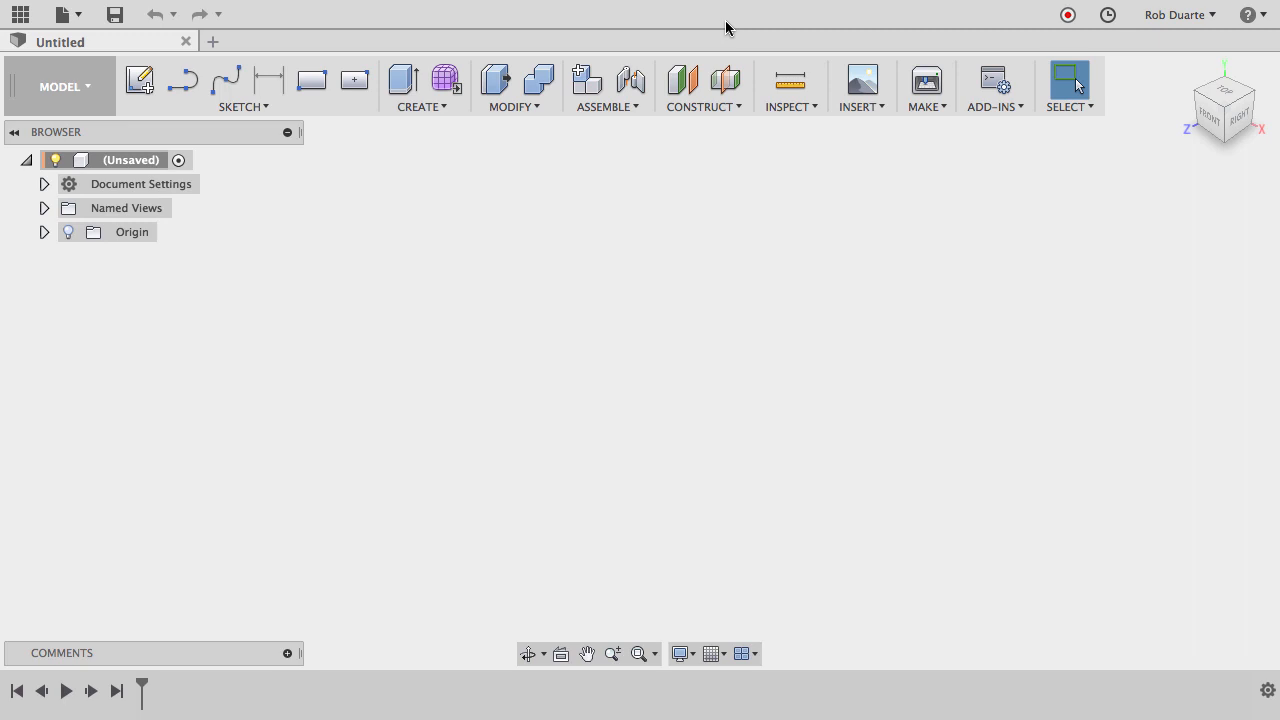
Switch to the Patch workspace and start a new sketch on the horizontal ground plane.
click(88, 86)
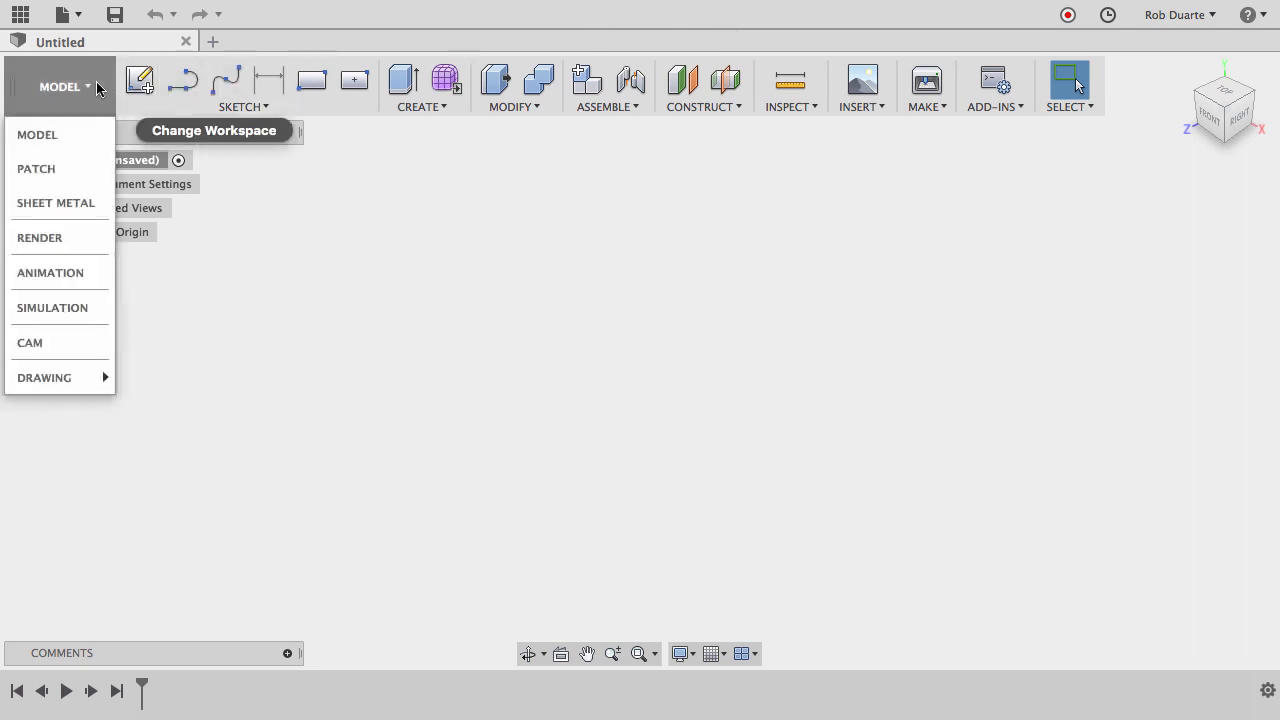
click(63, 170)
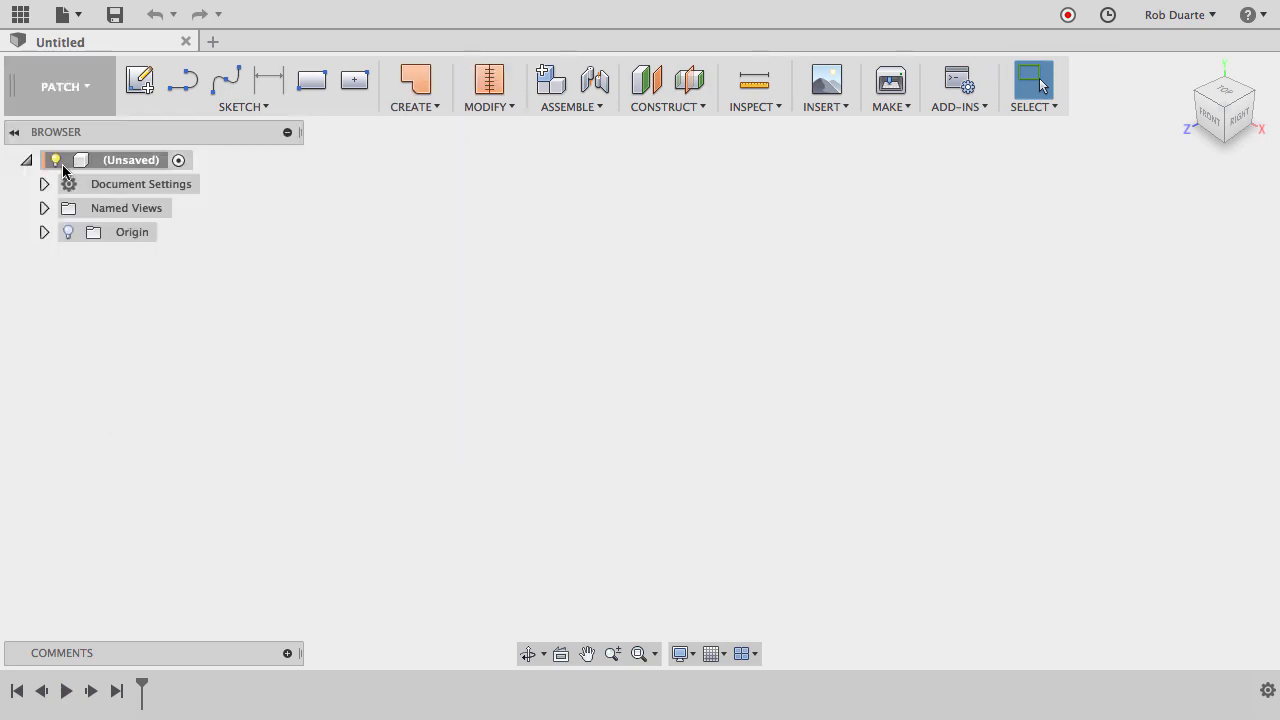
click(139, 79)
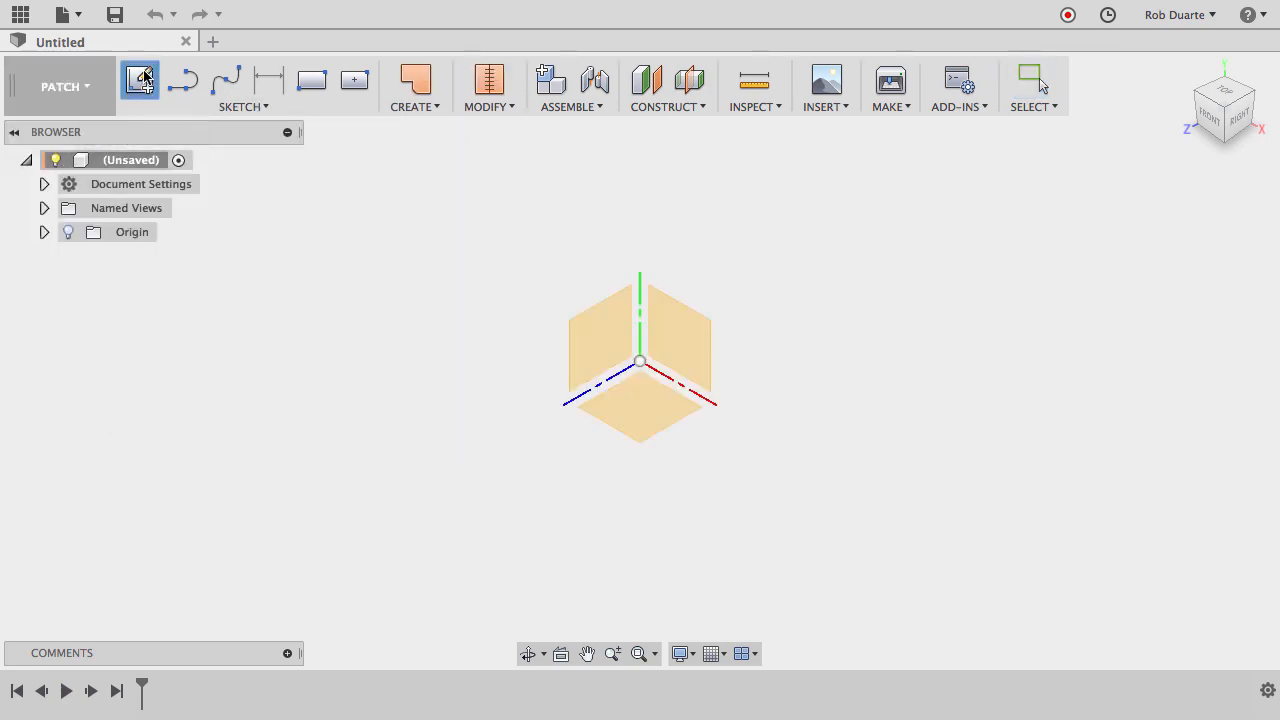
click(653, 412)
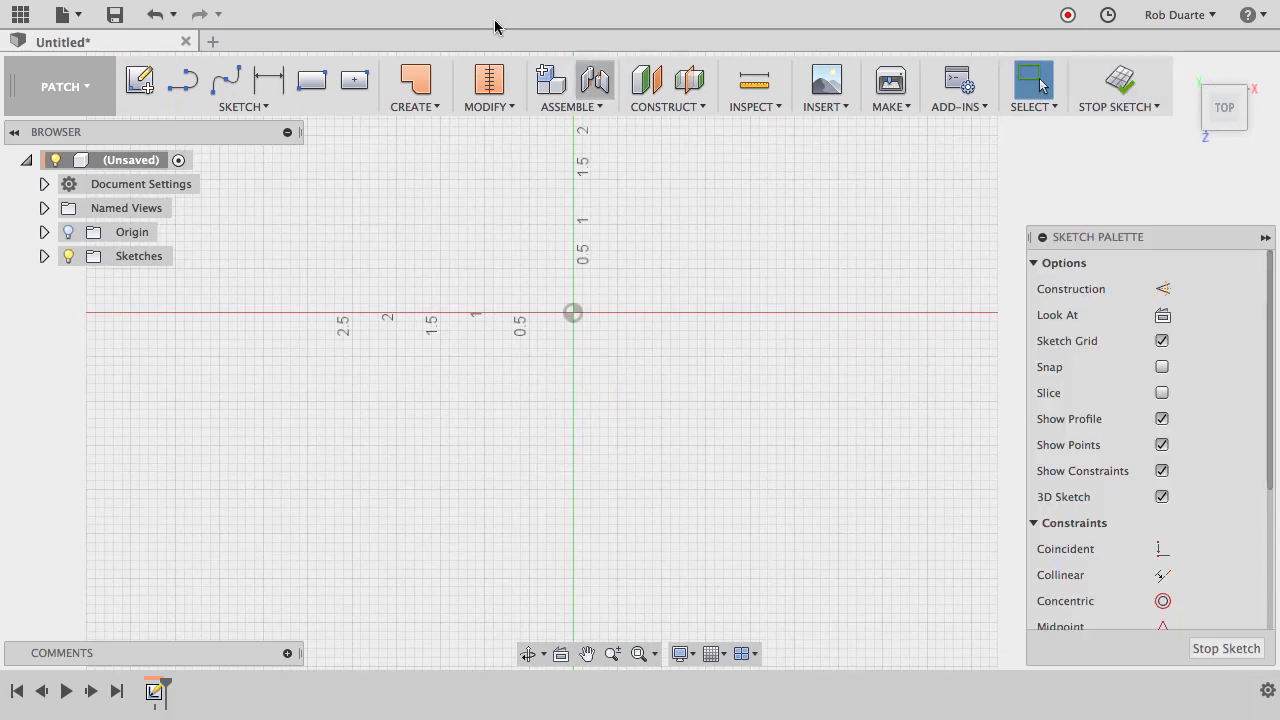
Sketch a five-sided circumscribed polygon centred on the origin, with a radius of about 1.4 in.
click(262, 106)
mouse_move(290, 236)
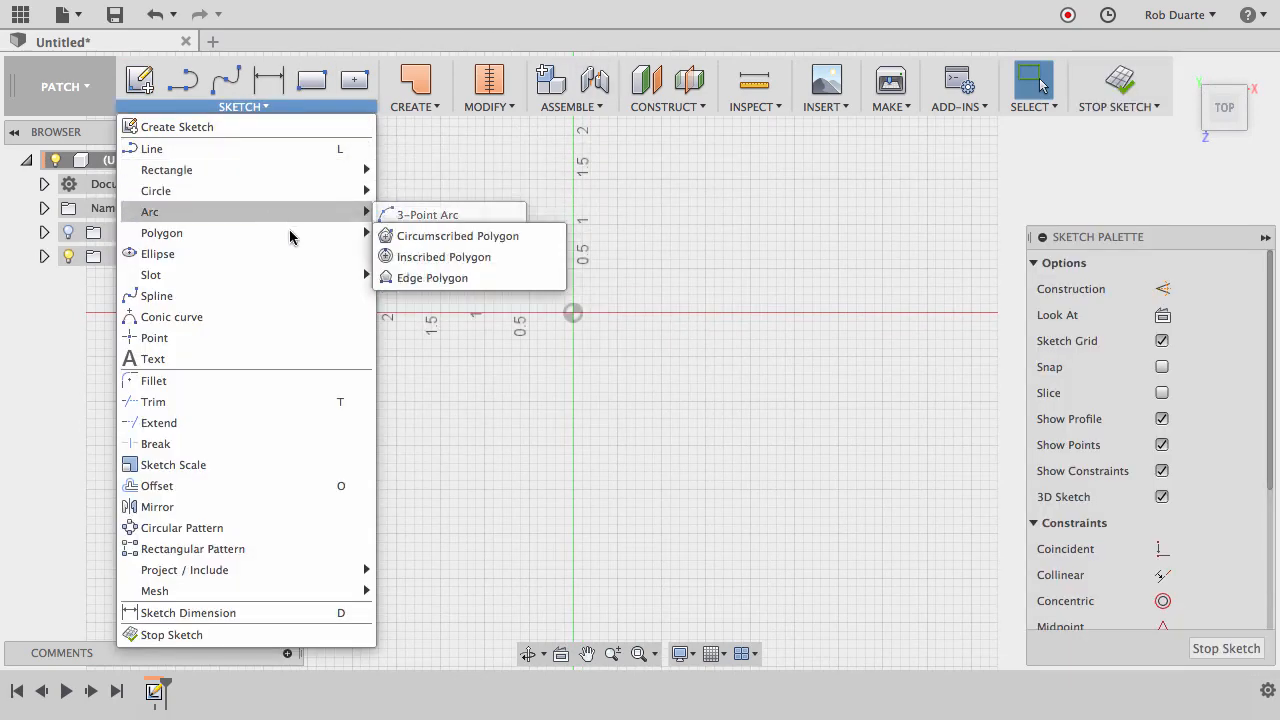
click(447, 257)
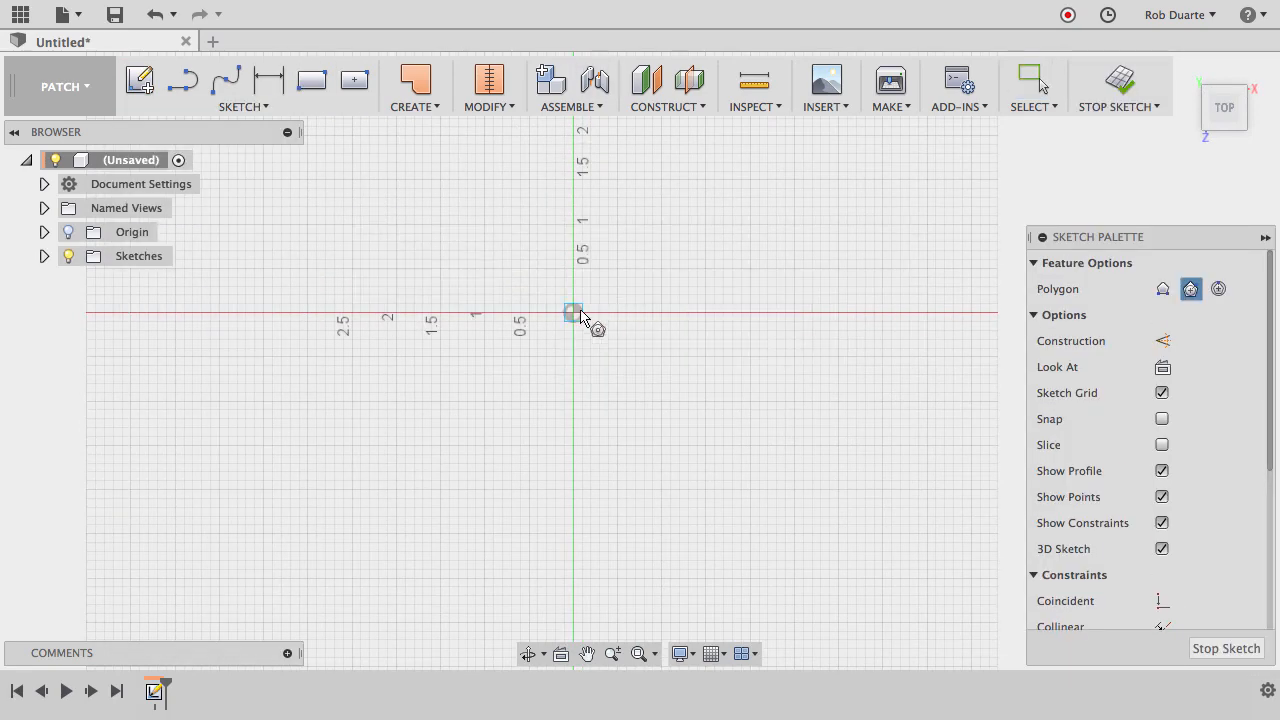
click(579, 314)
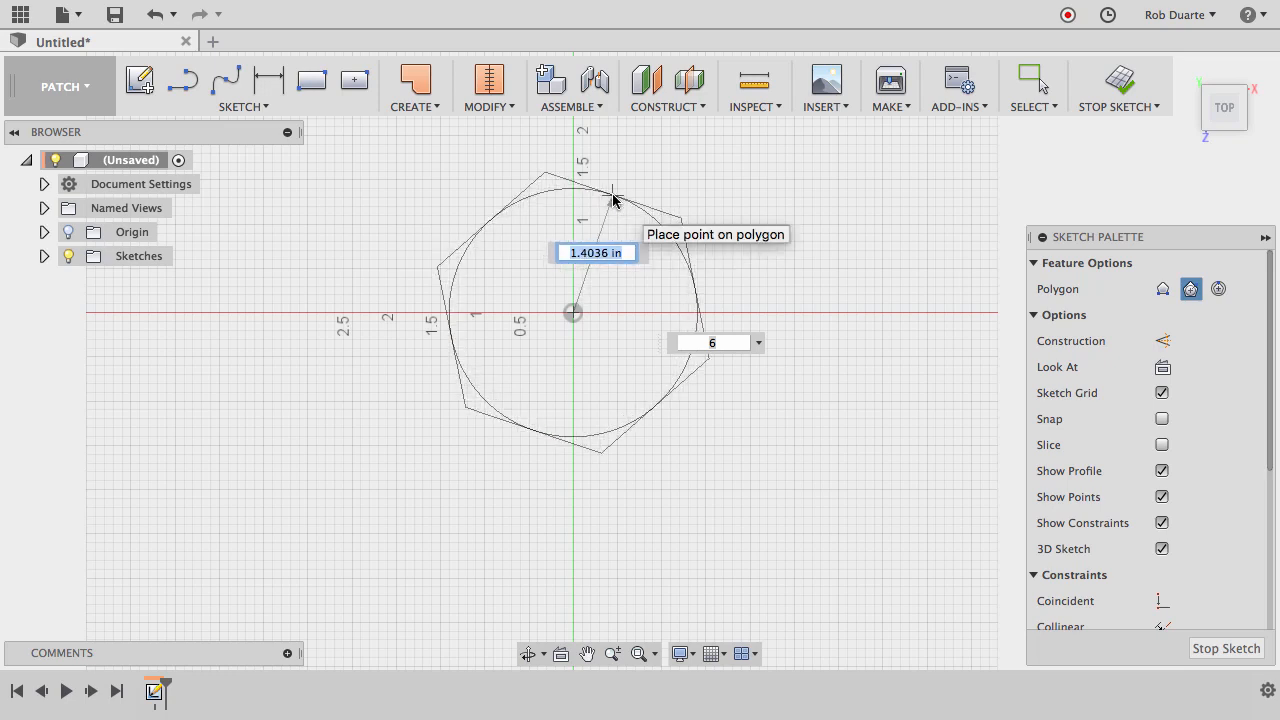
key(Tab)
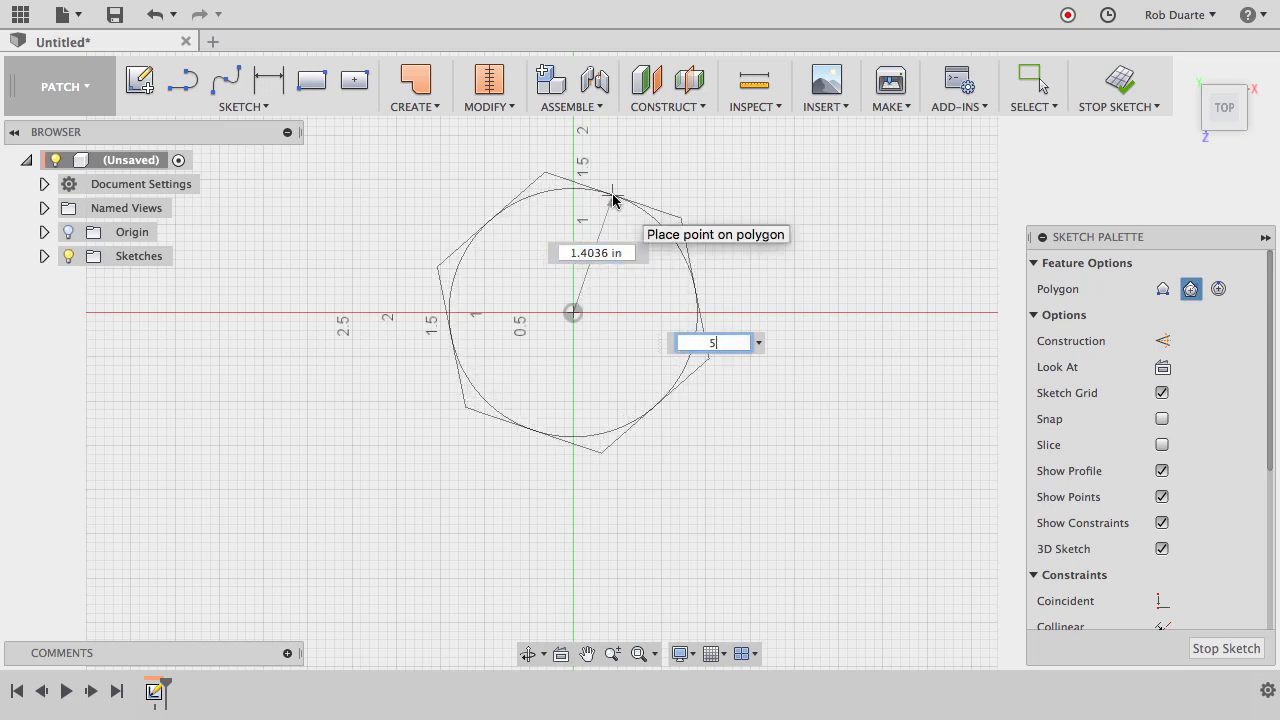
text(5)
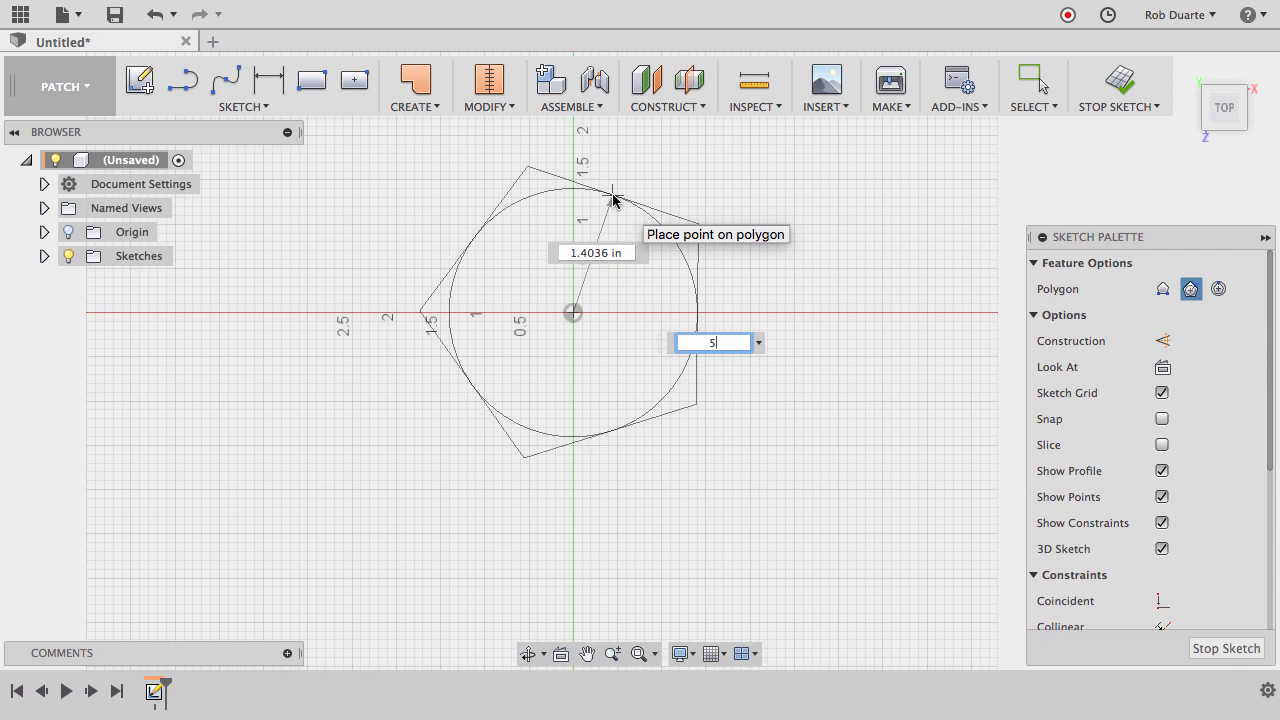
click(613, 200)
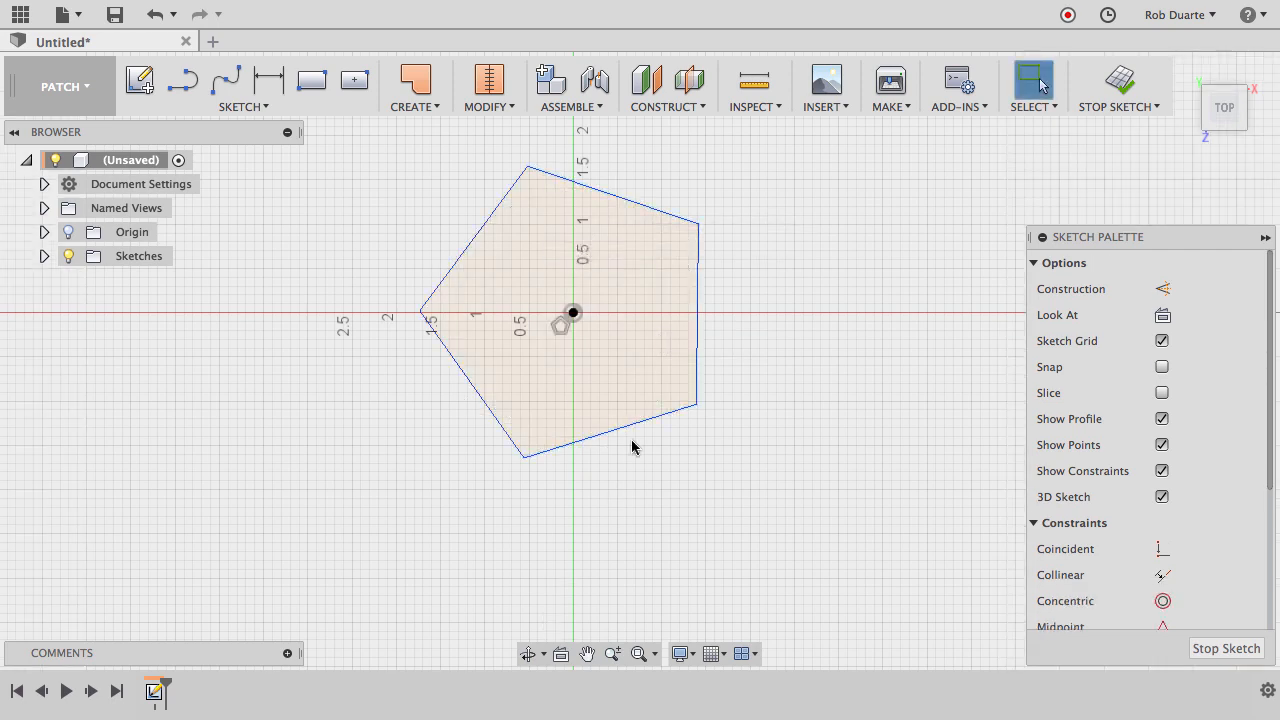
Pull the pentagon's lower edge and its lower right corner slightly to test how the unconstrained shape moves.
click(560, 445)
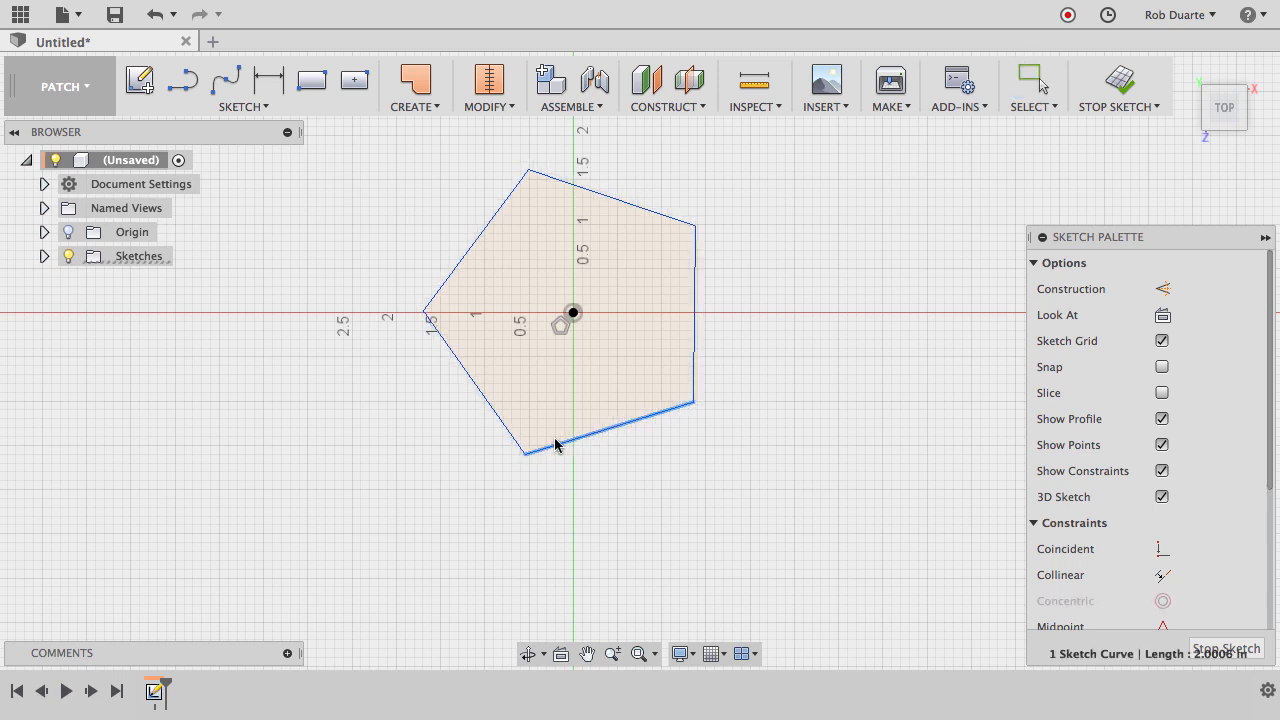
drag(553, 450, 554, 454)
mouse_move(697, 406)
mouse_down()
mouse_move(688, 428)
mouse_move(701, 415)
mouse_up()
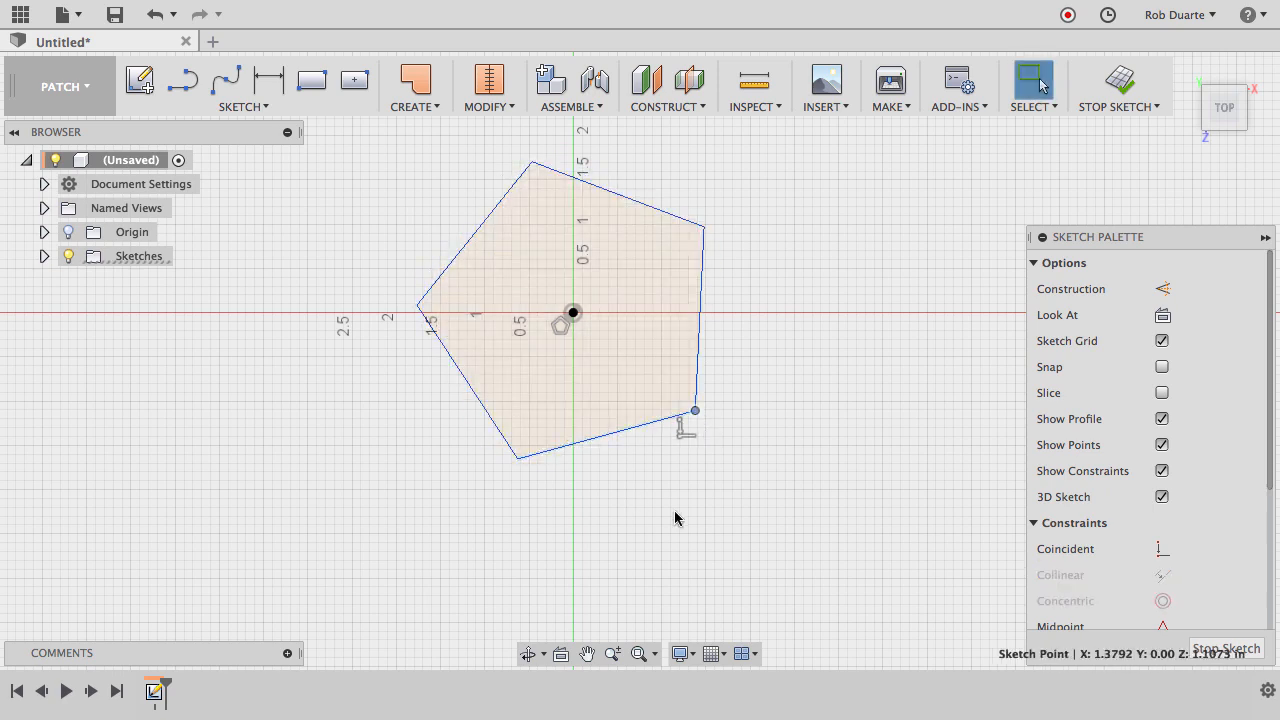
Apply a Horizontal/Vertical constraint to the pentagon's lower edge.
click(665, 421)
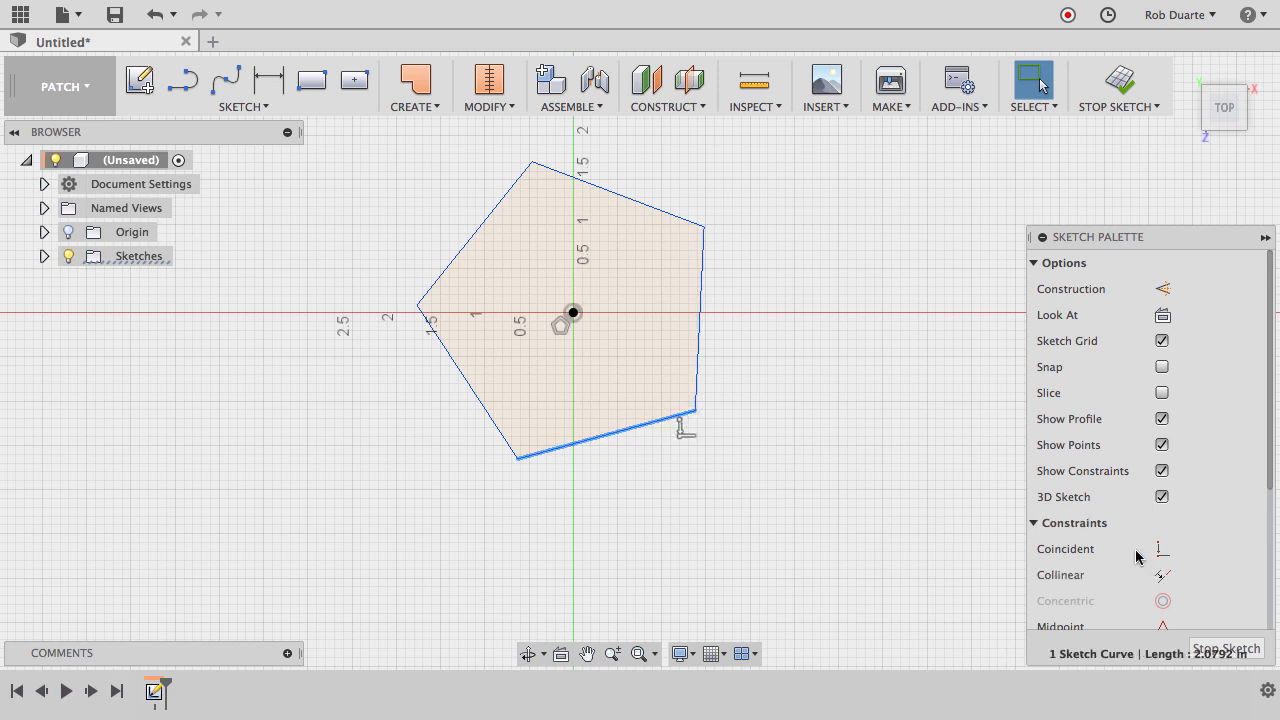
scroll(1158, 570, down, 5)
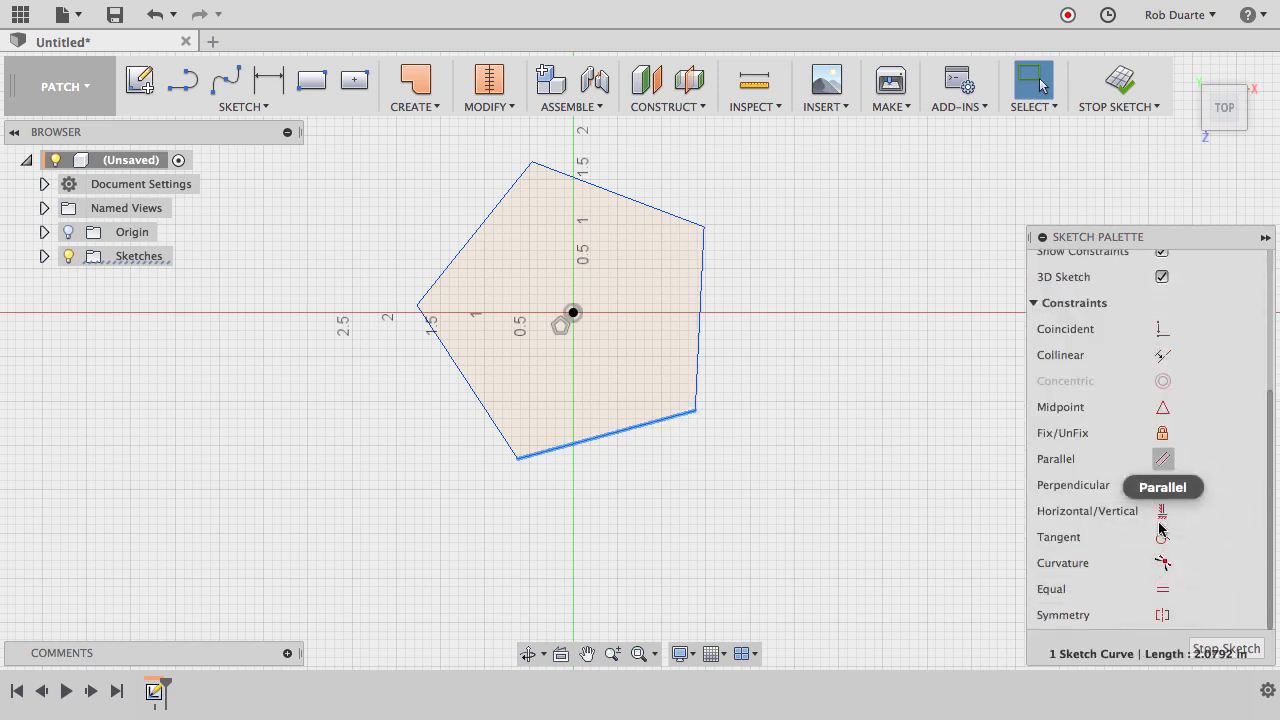
click(1161, 510)
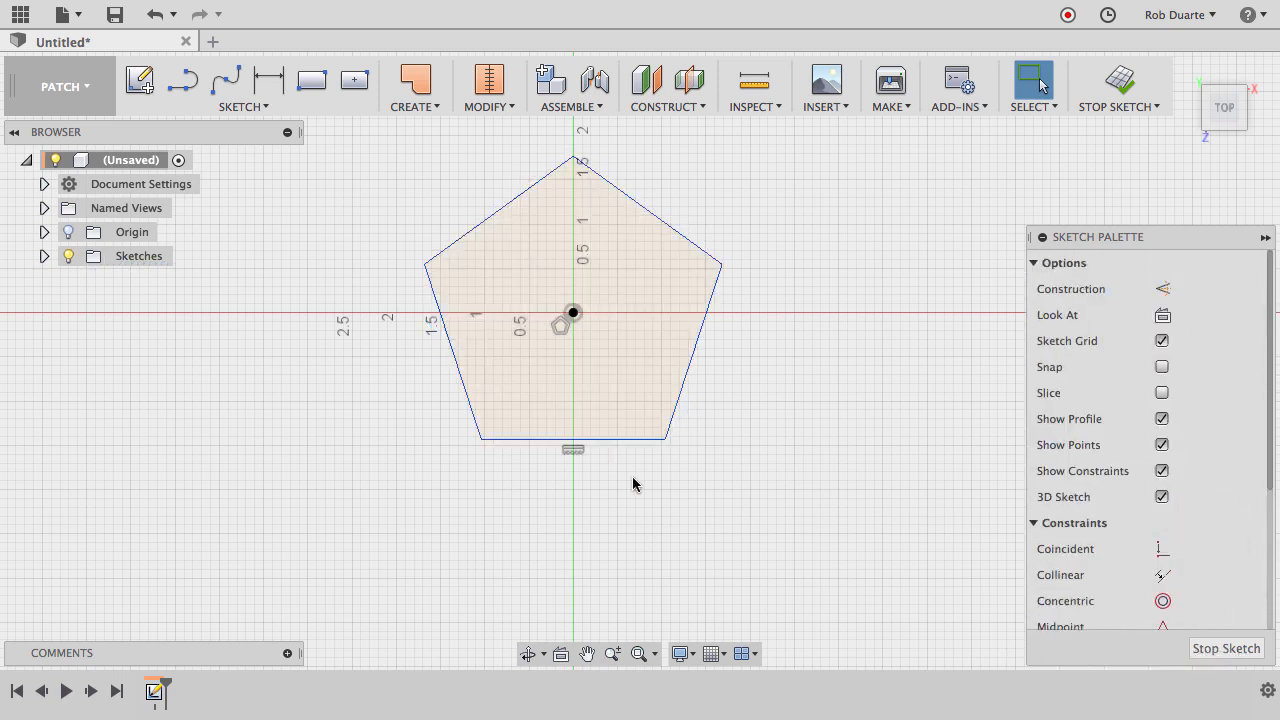
Dimension the pentagon's lower right side to 1 in and finish the sketch.
click(703, 325)
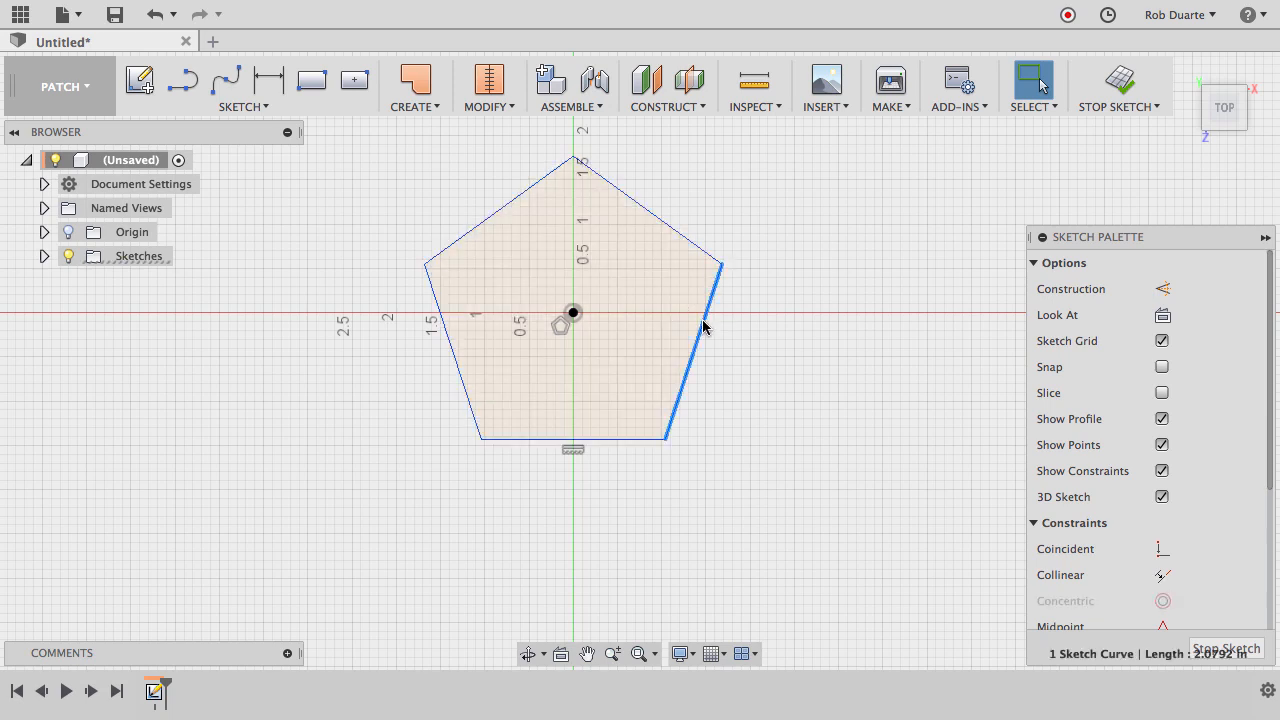
key(d)
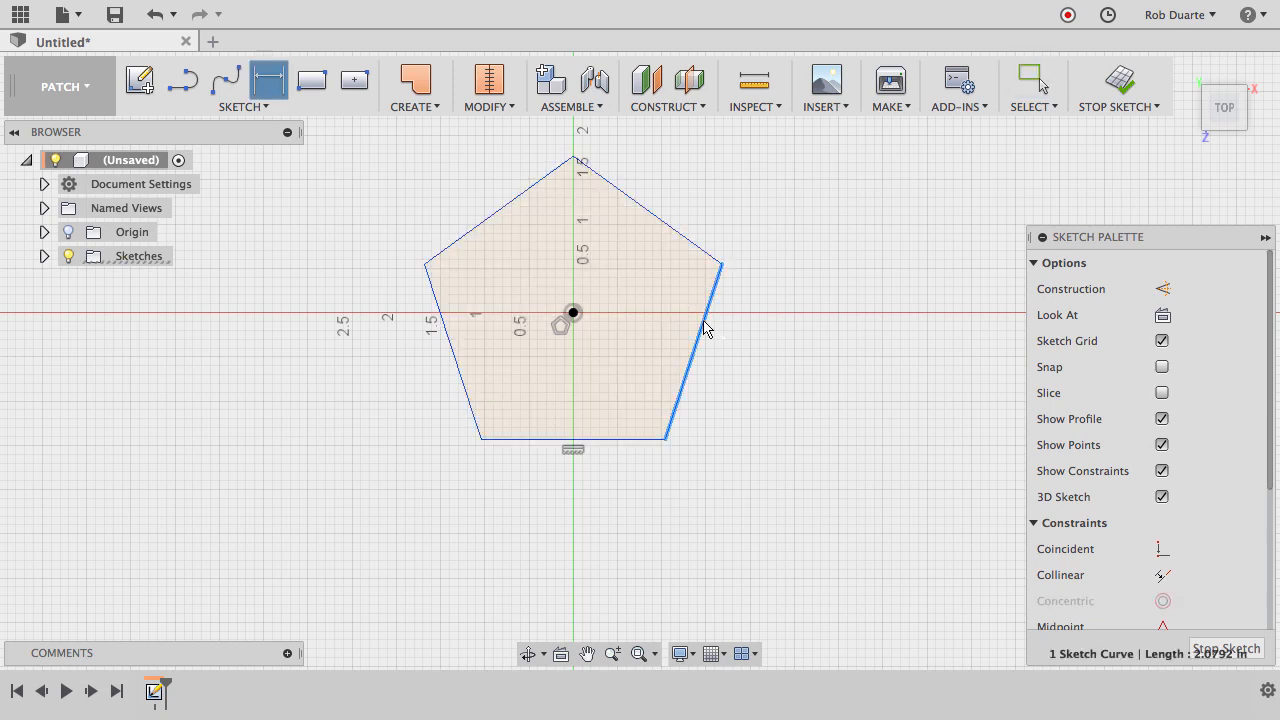
click(840, 486)
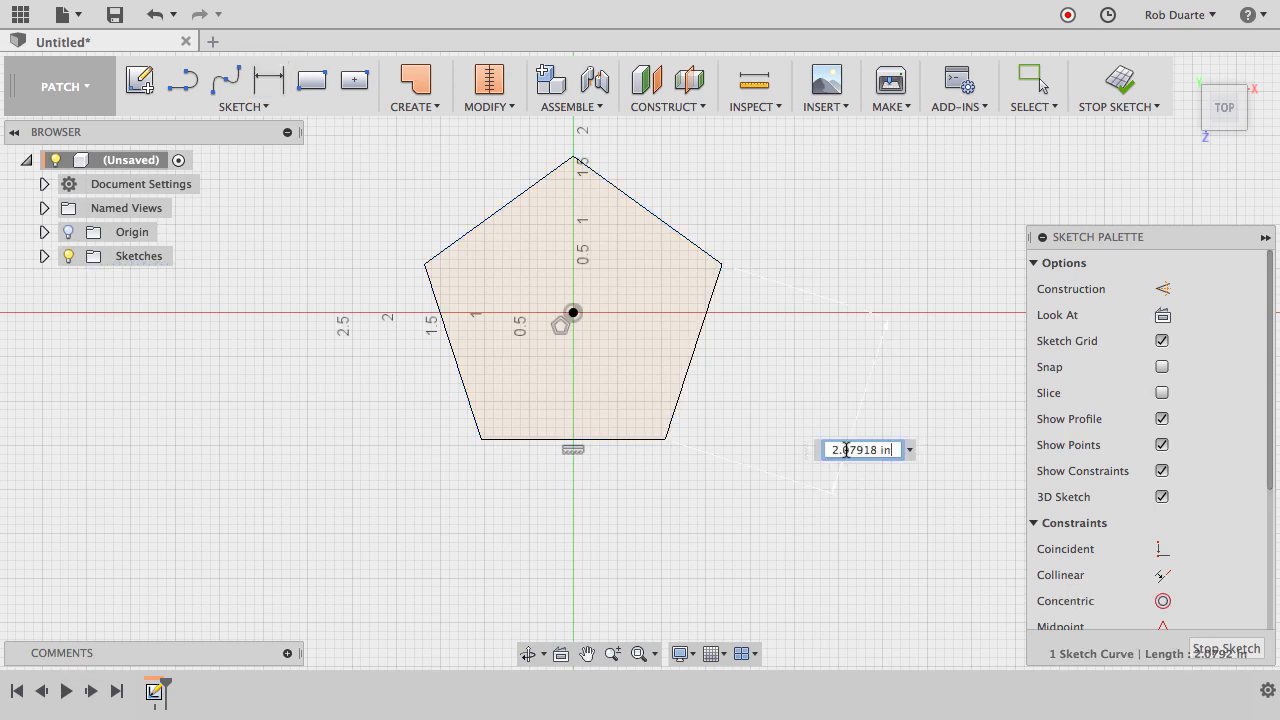
text(1)
key(Return)
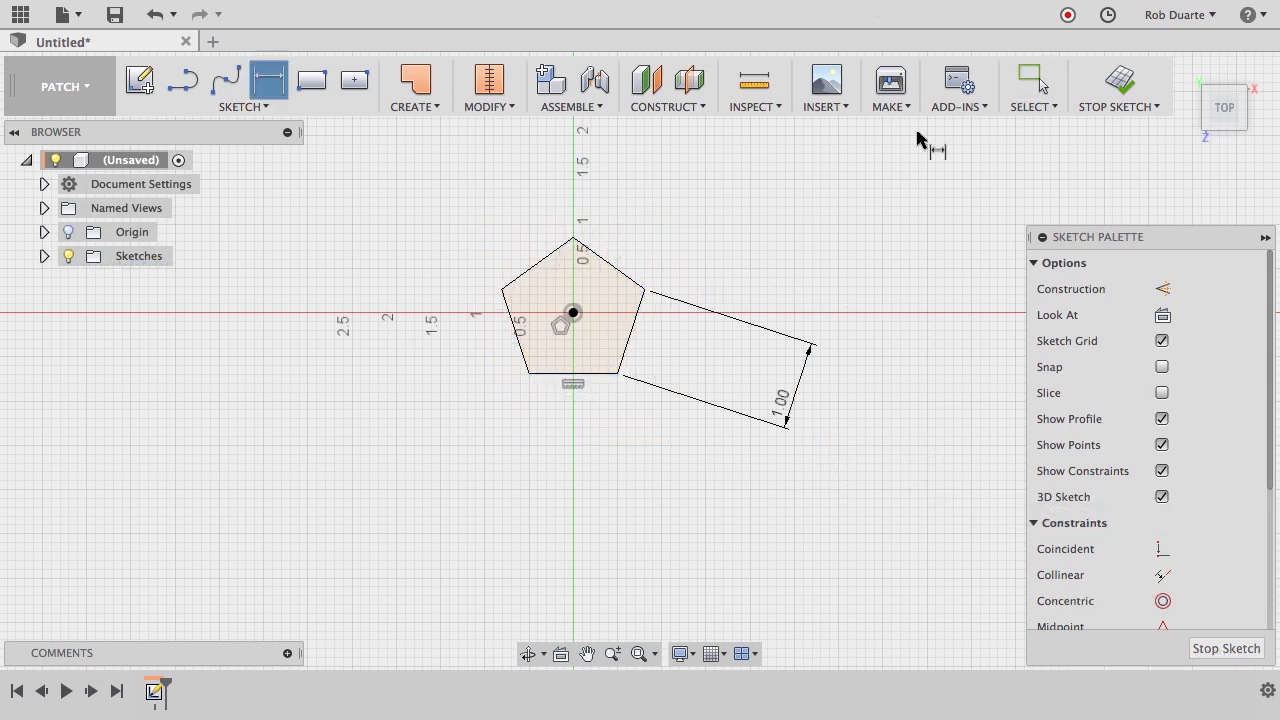
click(1118, 82)
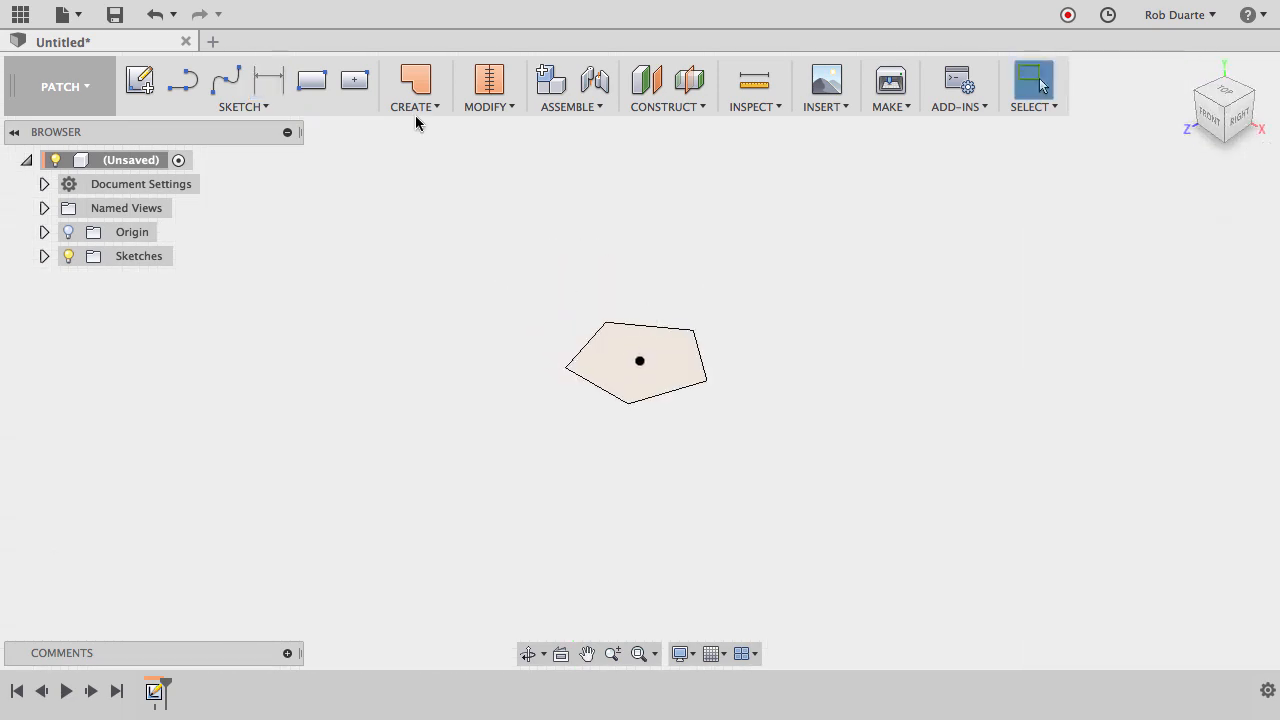
Create a Patch surface from the pentagon profile as a new body with connected continuity.
click(44, 256)
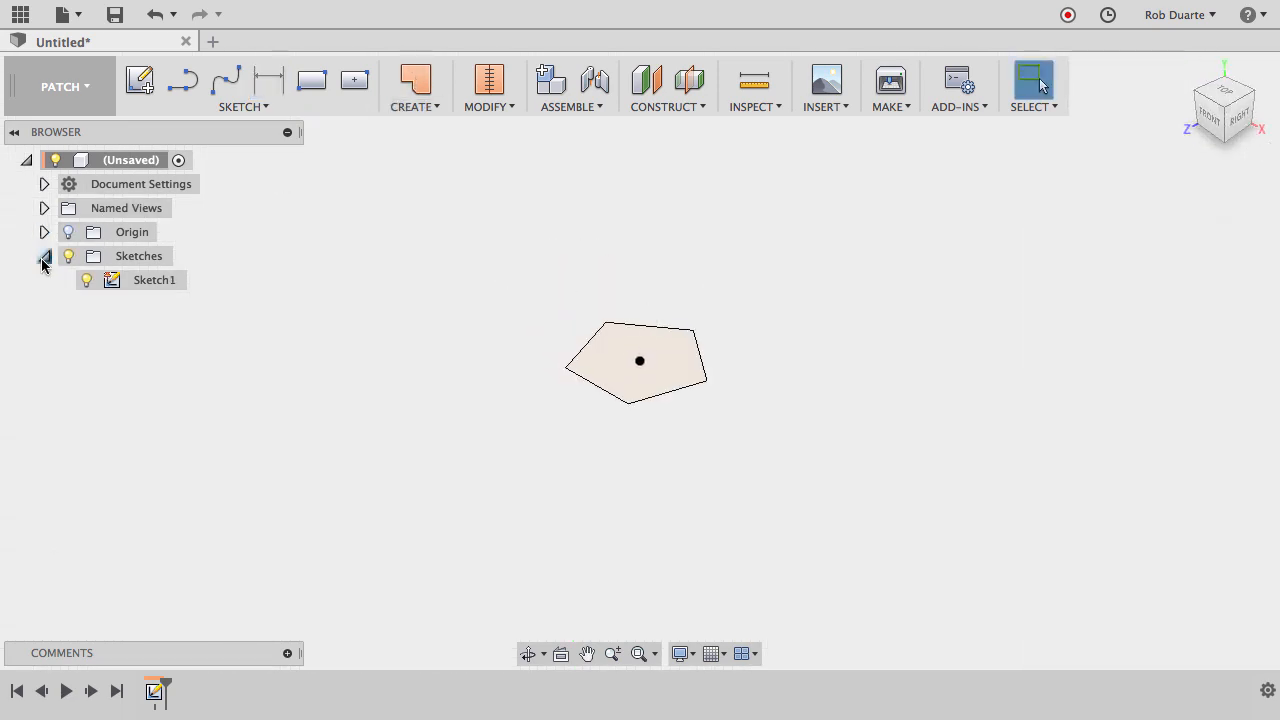
click(421, 88)
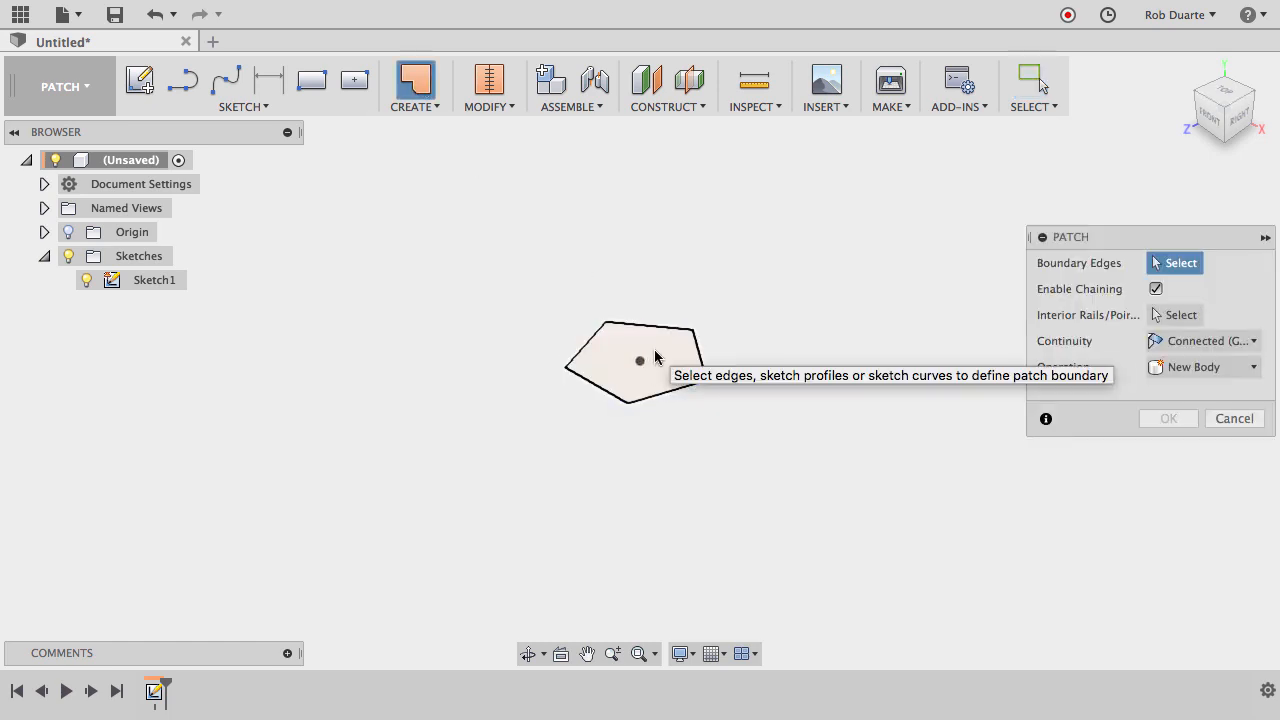
click(658, 359)
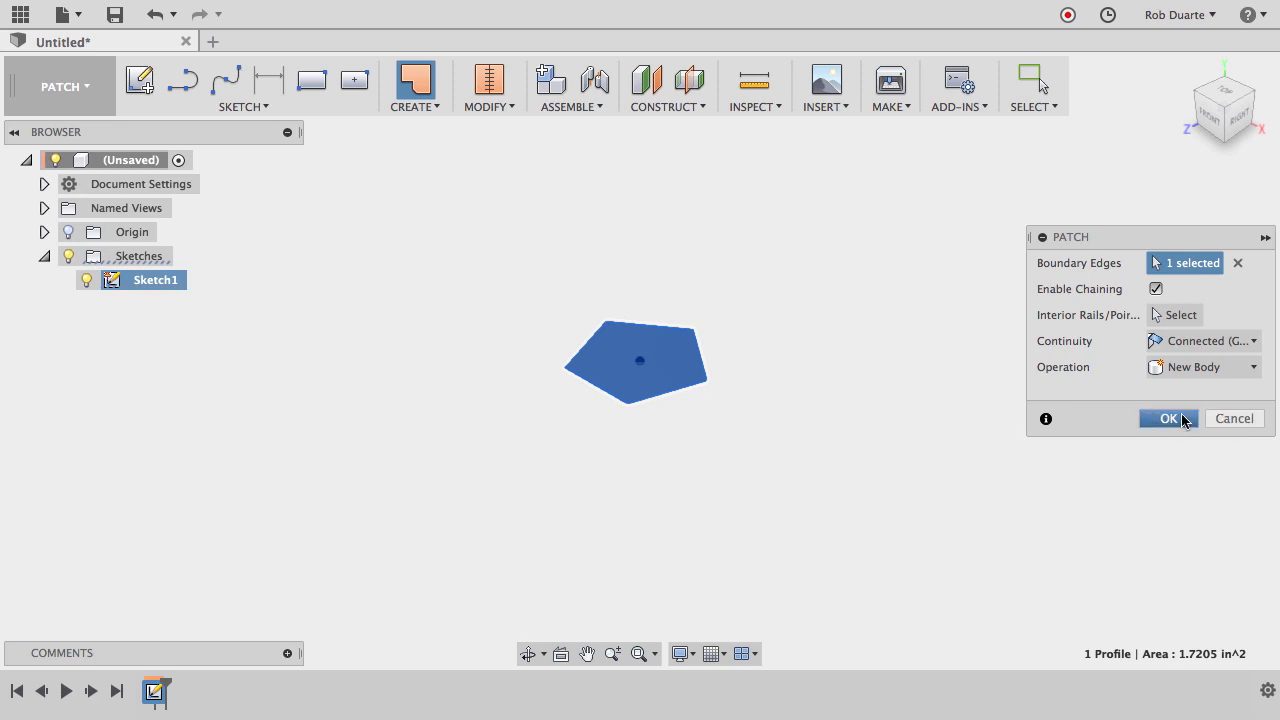
click(1170, 420)
Expand the list of bodies and make the hidden pentagon sketch visible again.
click(44, 256)
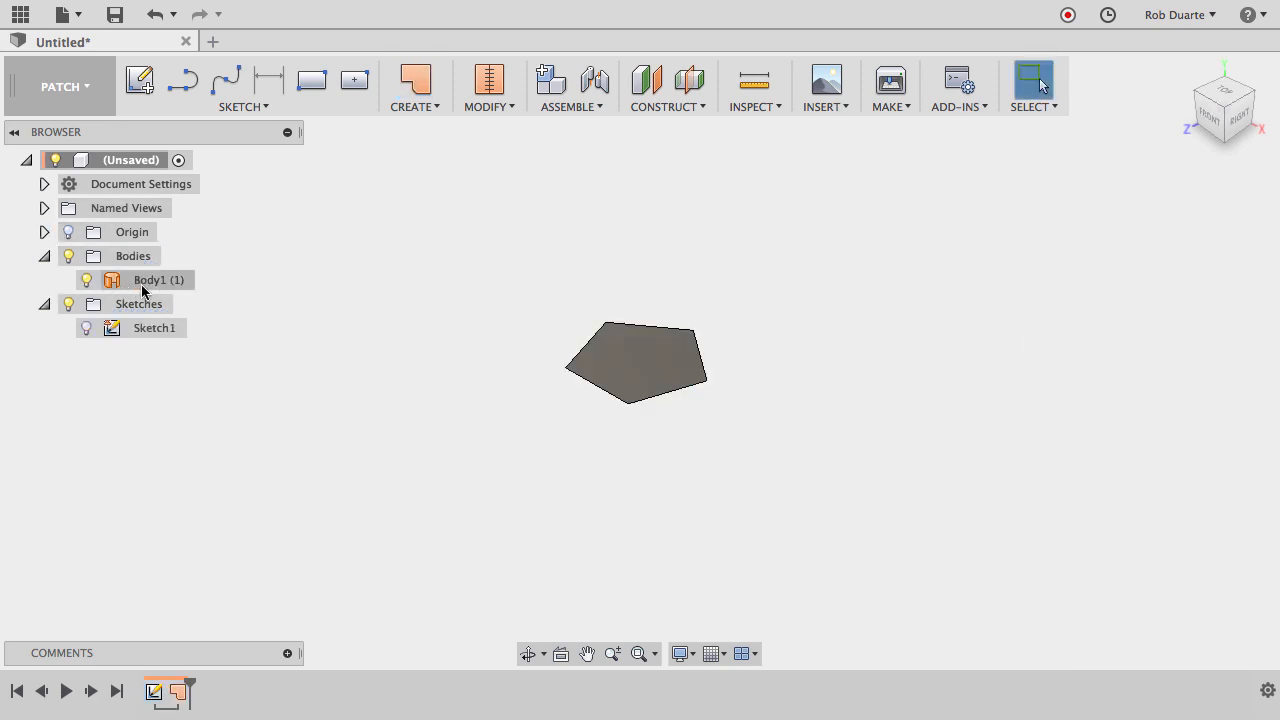
click(87, 334)
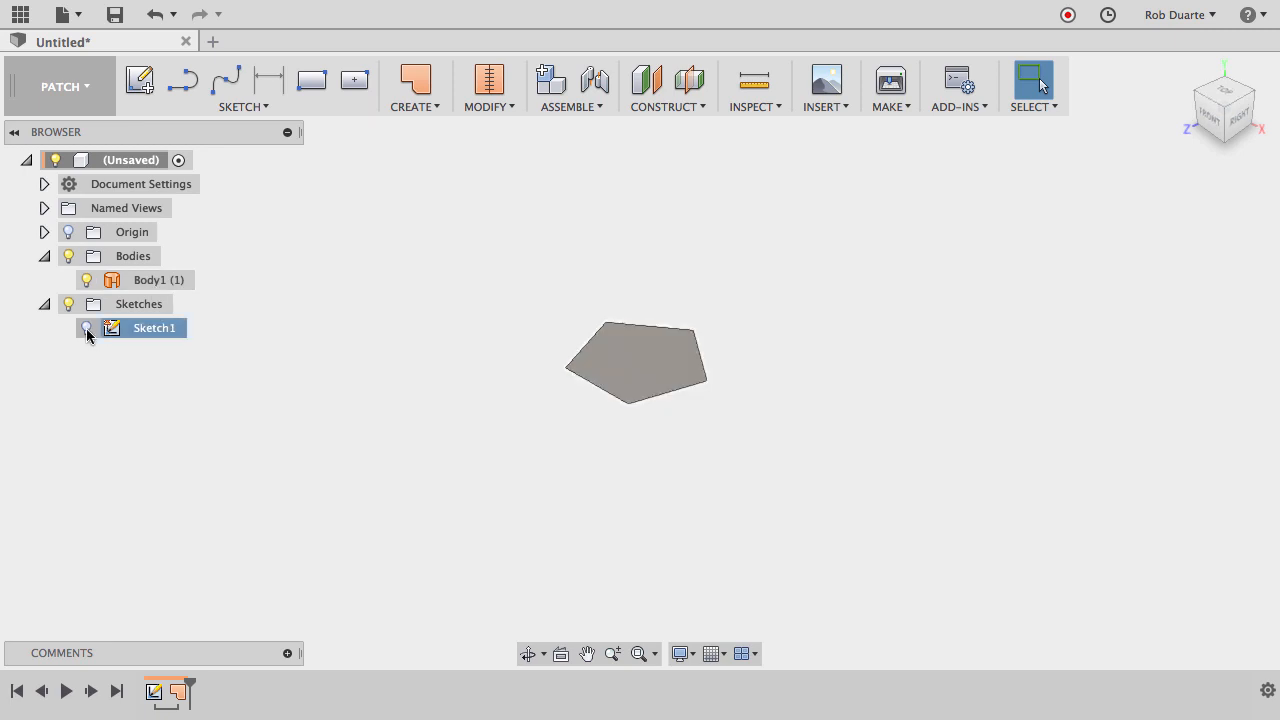
click(87, 331)
click(508, 271)
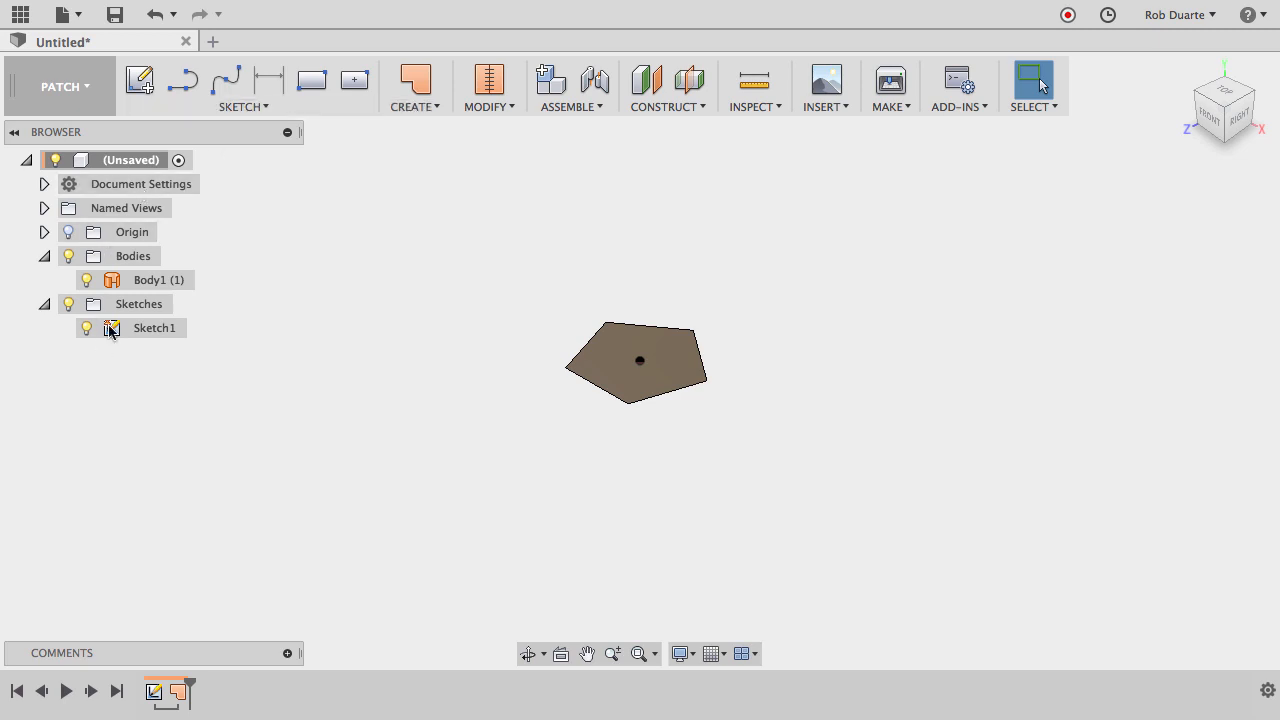
Copy and paste the pentagon surface body, accepting the duplicate in place without moving it.
right_click(141, 283)
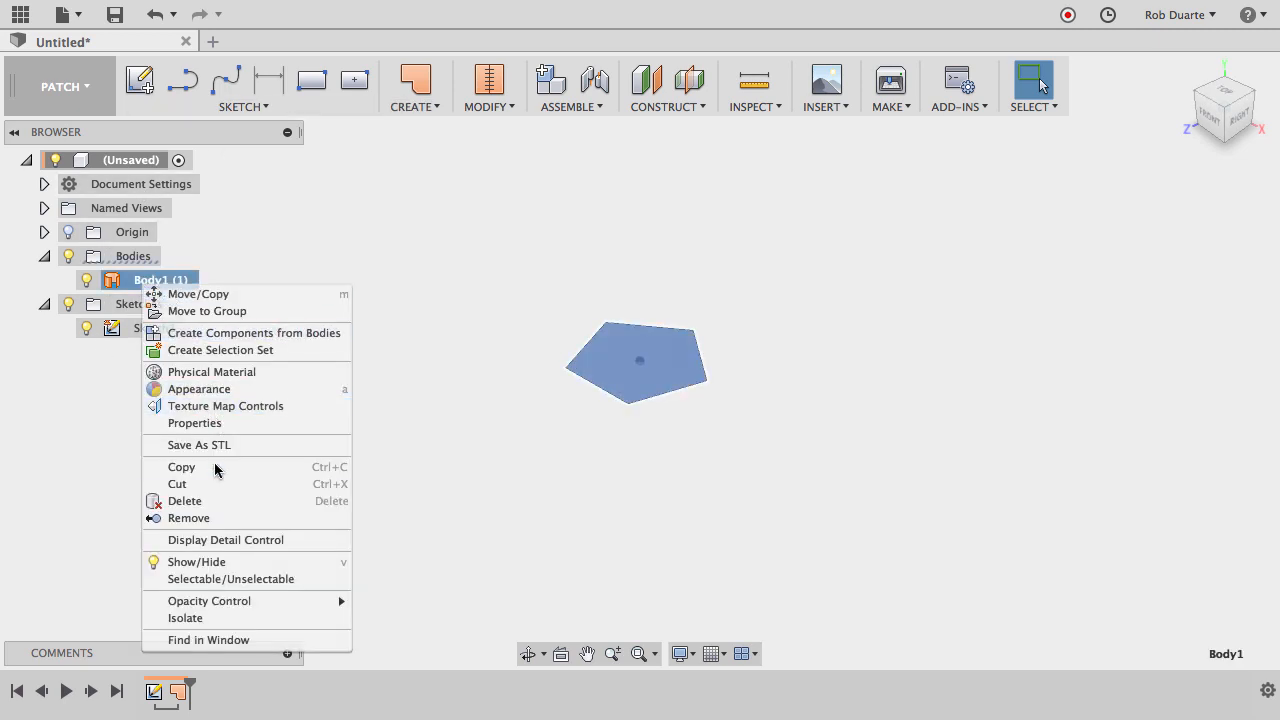
click(214, 467)
right_click(167, 287)
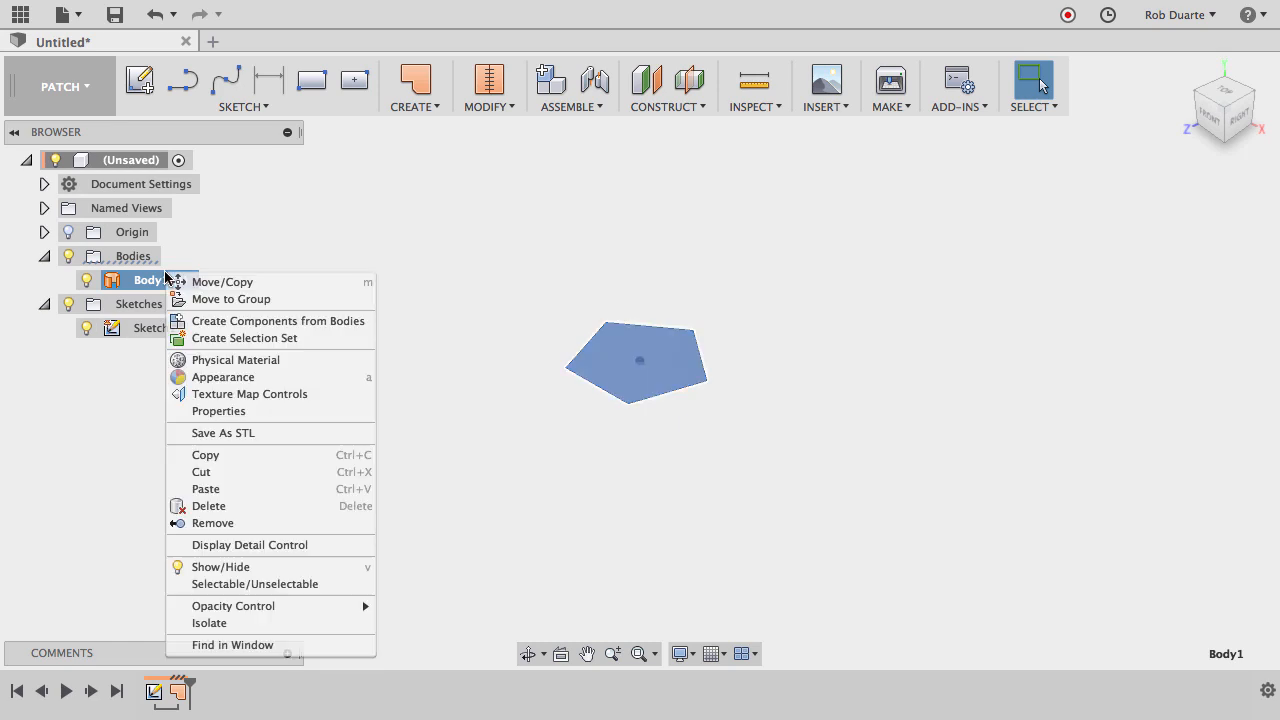
click(222, 489)
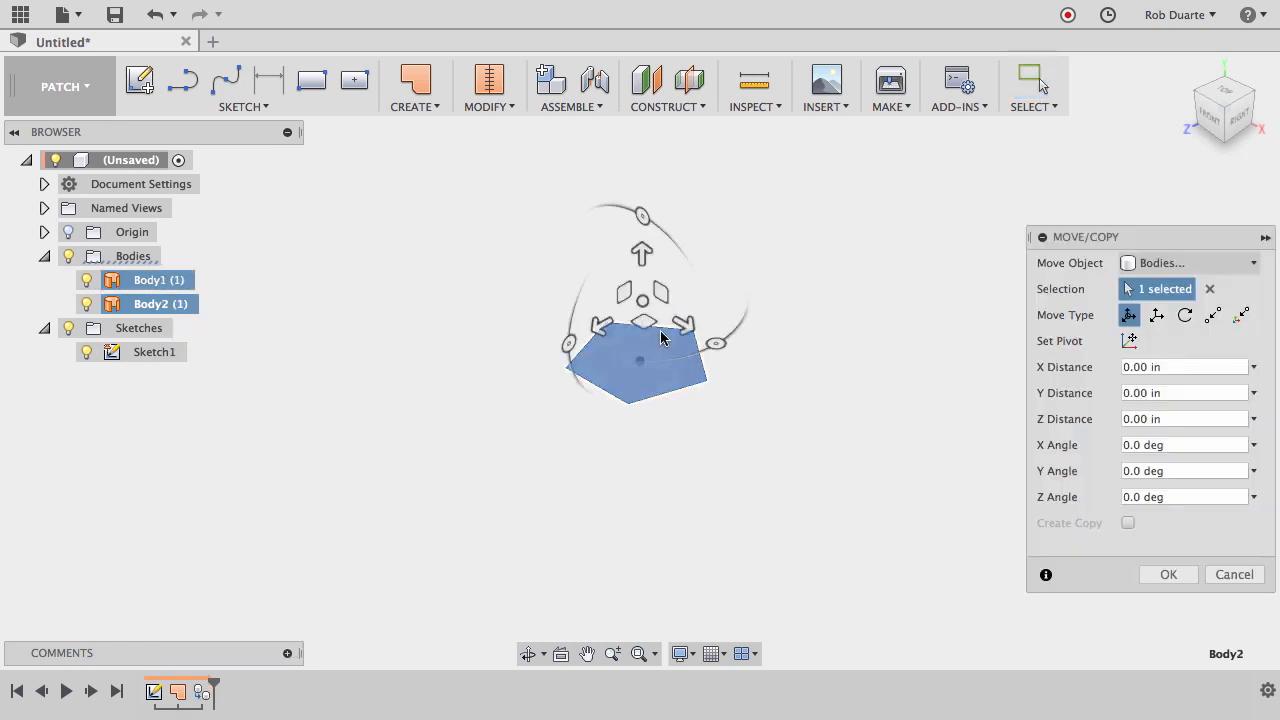
click(1176, 575)
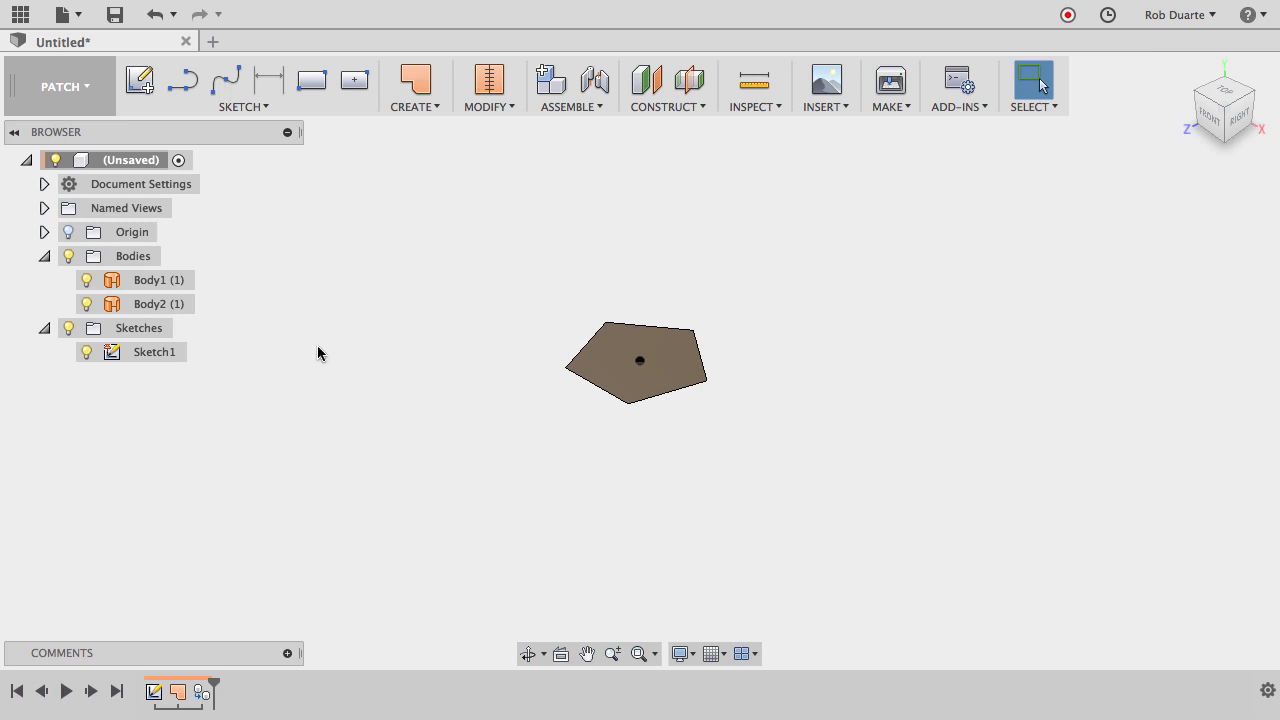
Rotate the duplicated pentagon body, Body2, by 116.6 deg about the base pentagon's lower left edge.
right_click(170, 305)
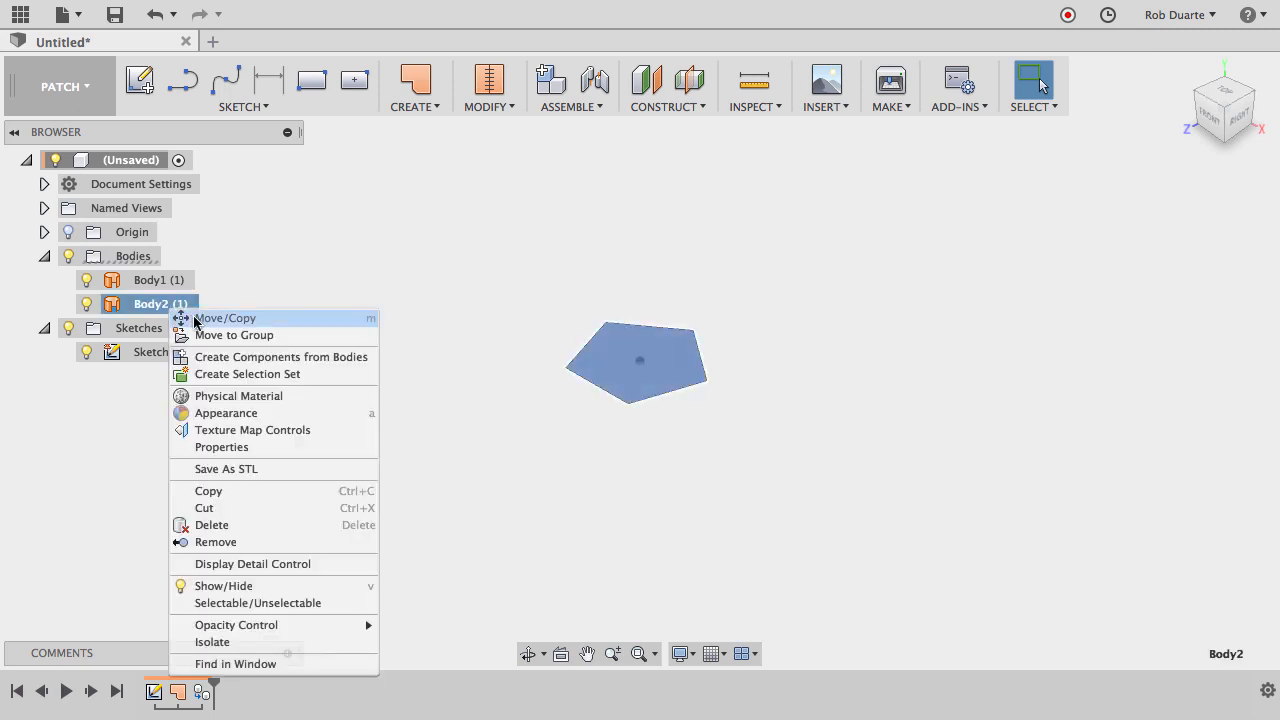
click(220, 318)
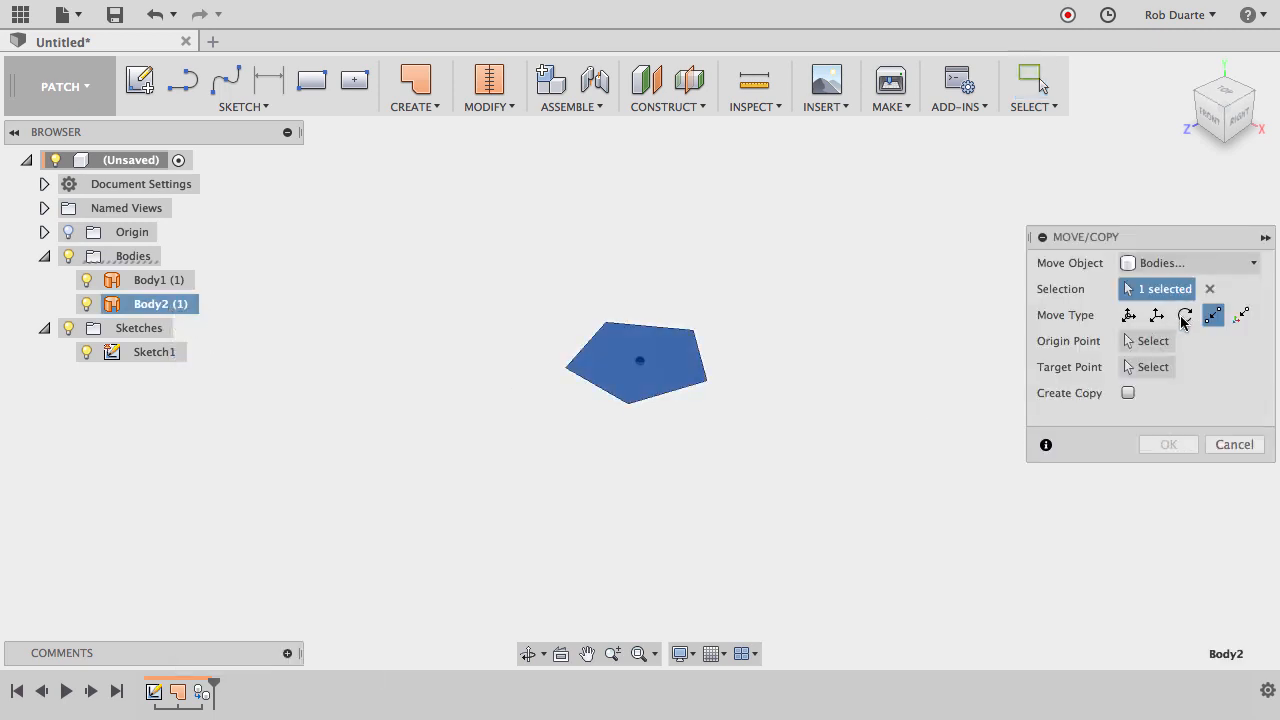
click(1184, 316)
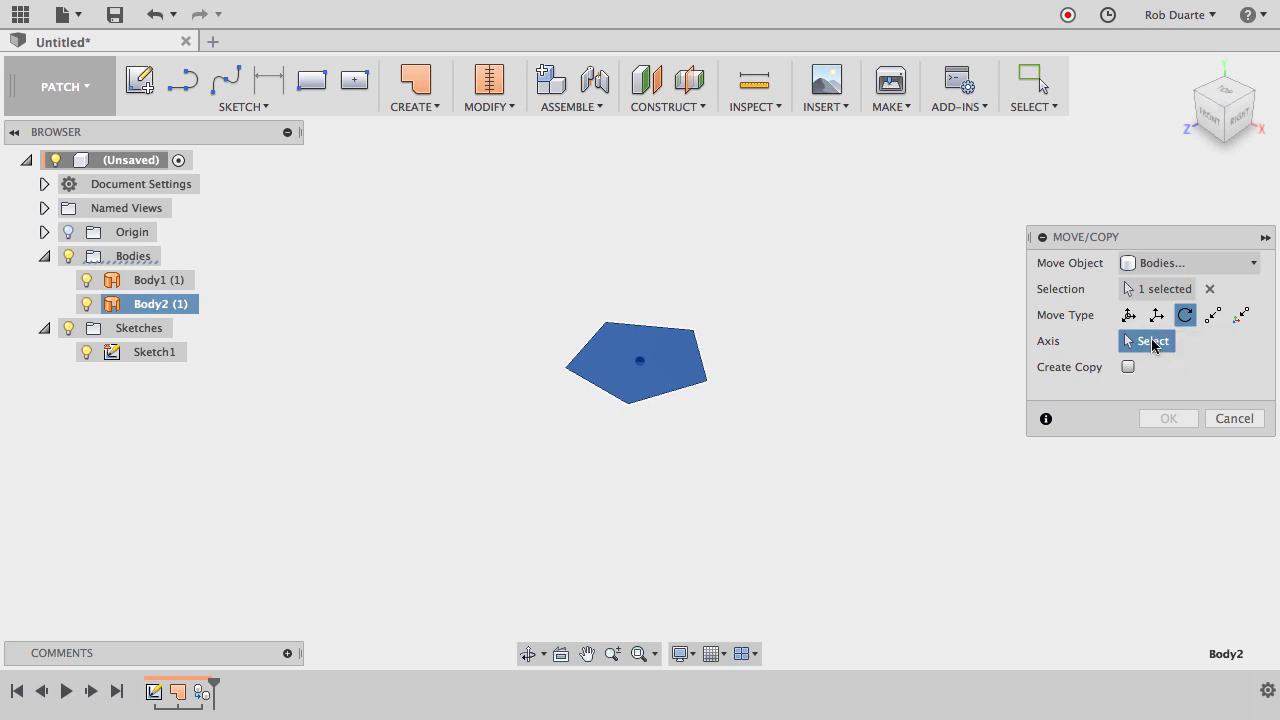
click(606, 398)
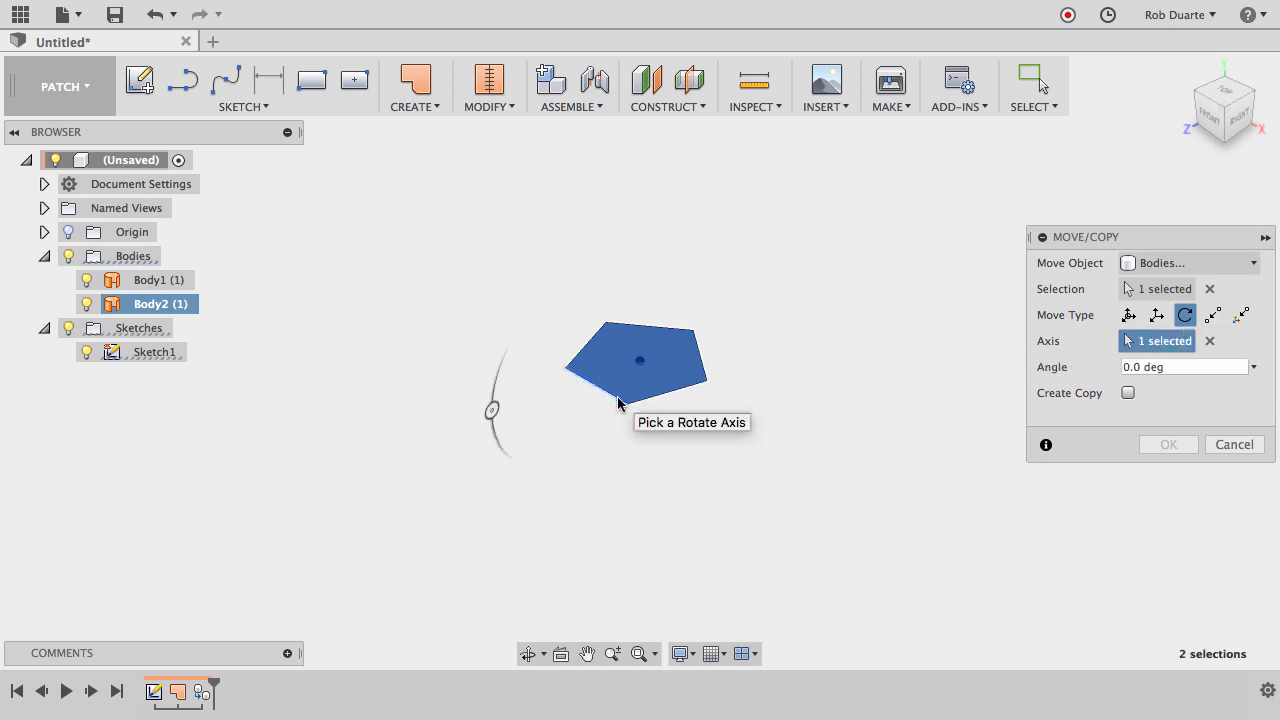
drag(488, 411, 605, 566)
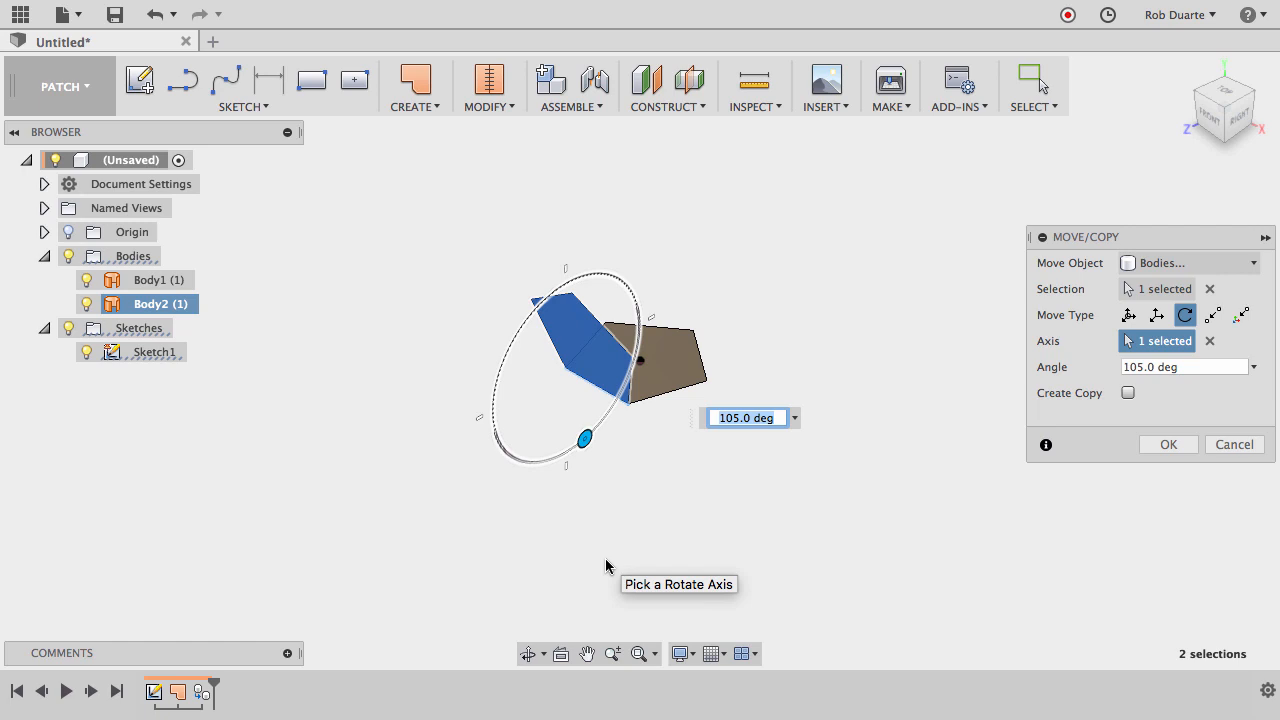
text(116.6)
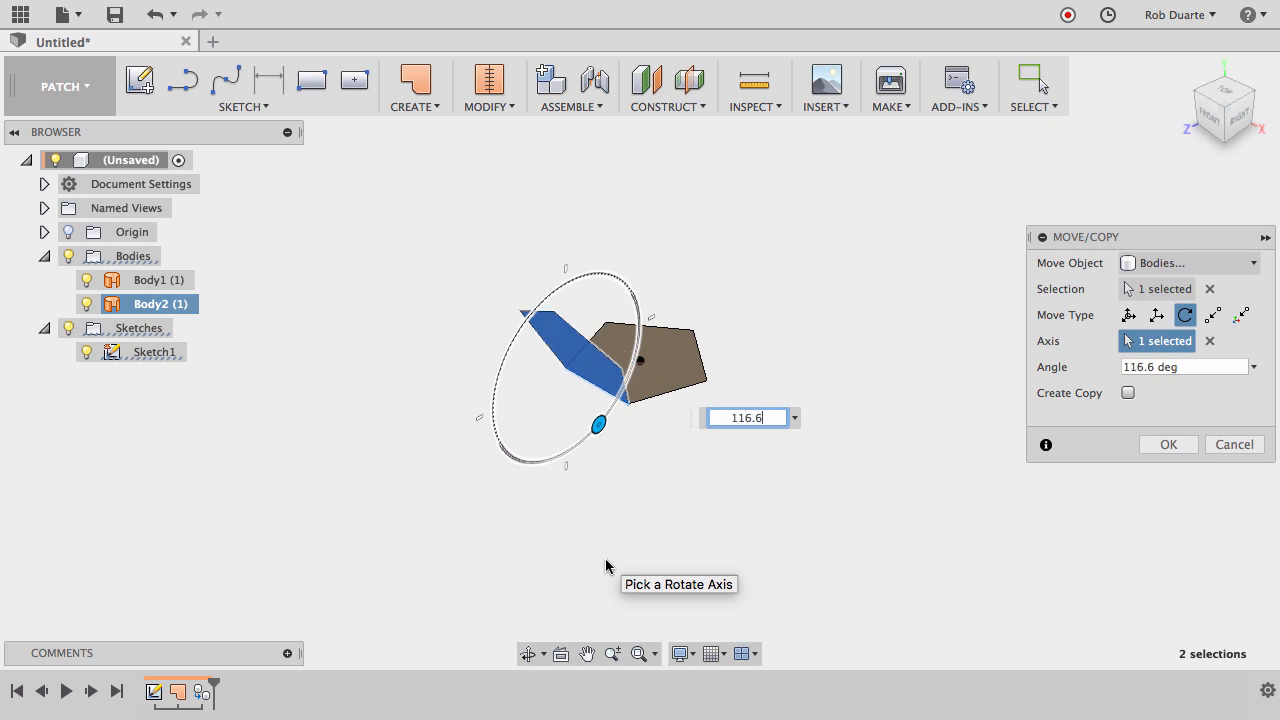
key(Return)
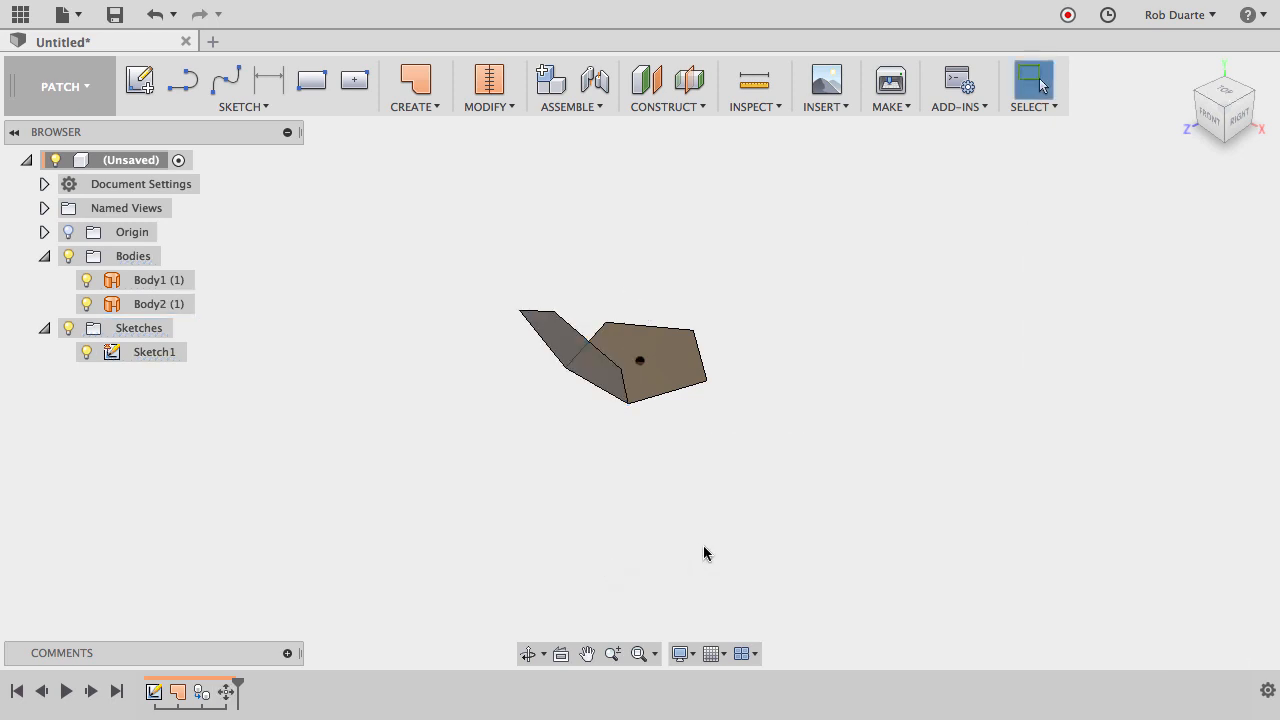
Construct an axis perpendicular to the base pentagon's face through its center point.
shift+scroll(704, 547, right, 3)
scroll(709, 531, up, 3)
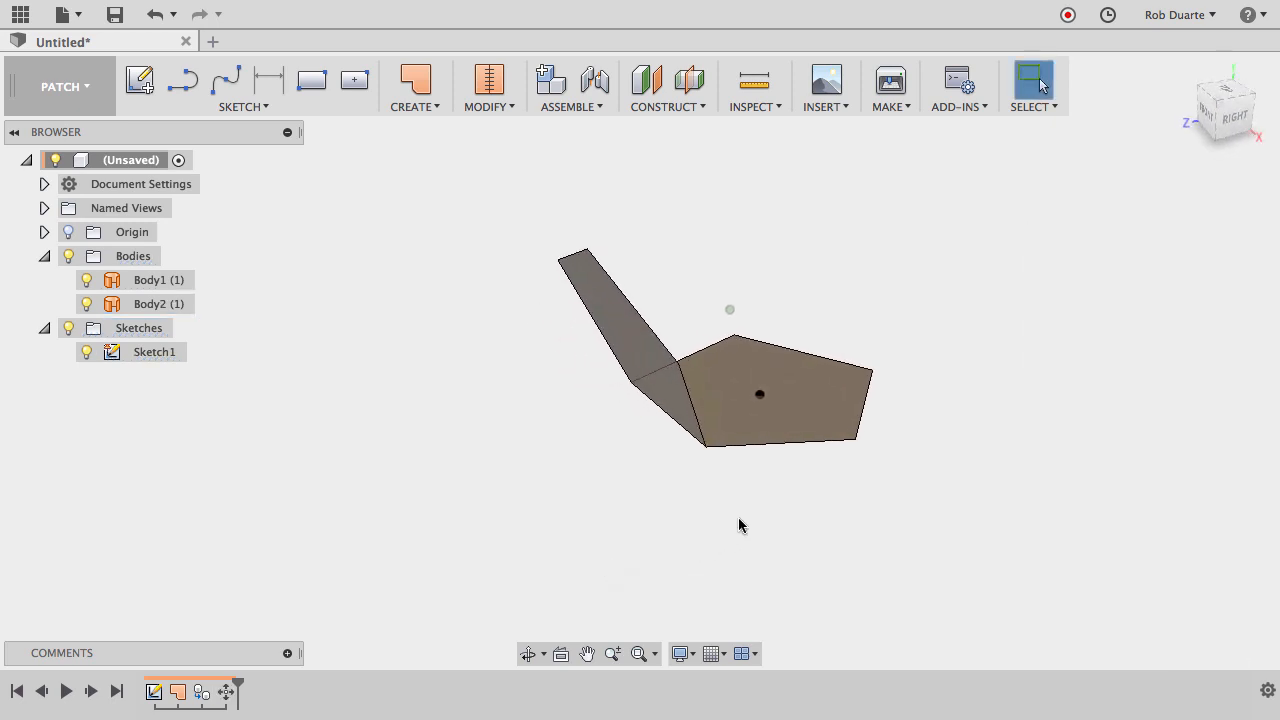
scroll(583, 258, right, 1)
click(583, 323)
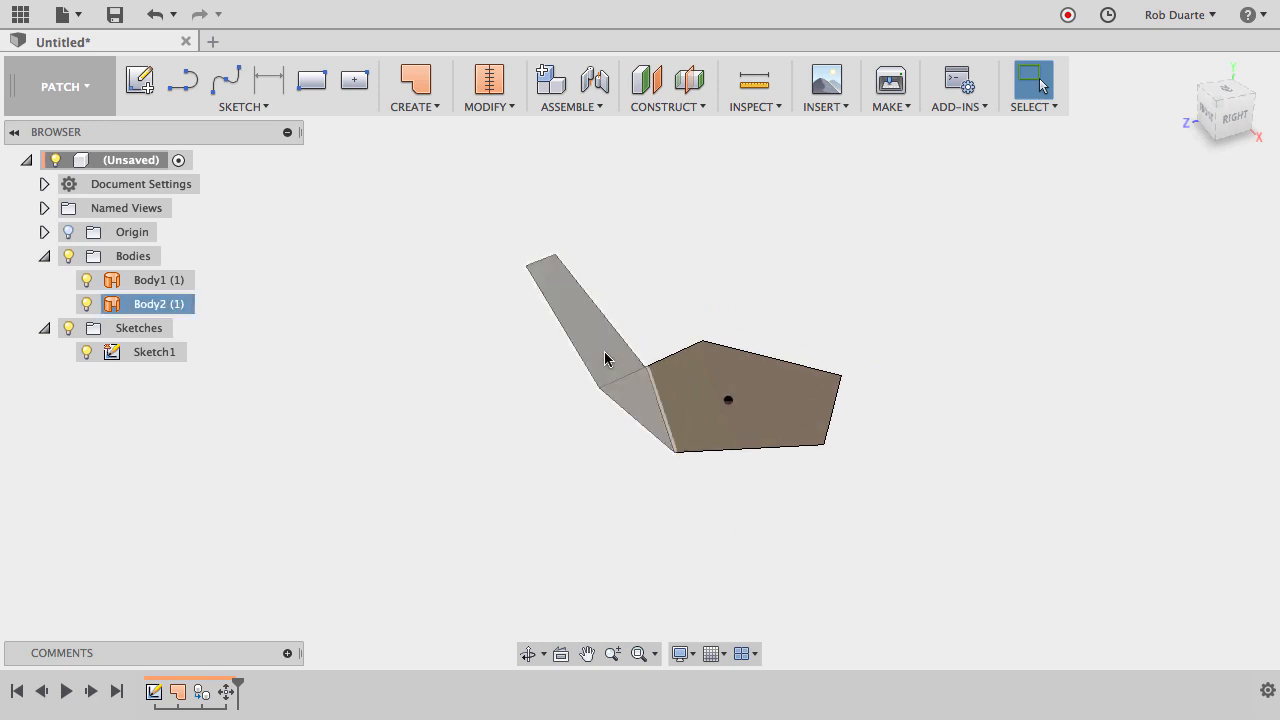
click(676, 108)
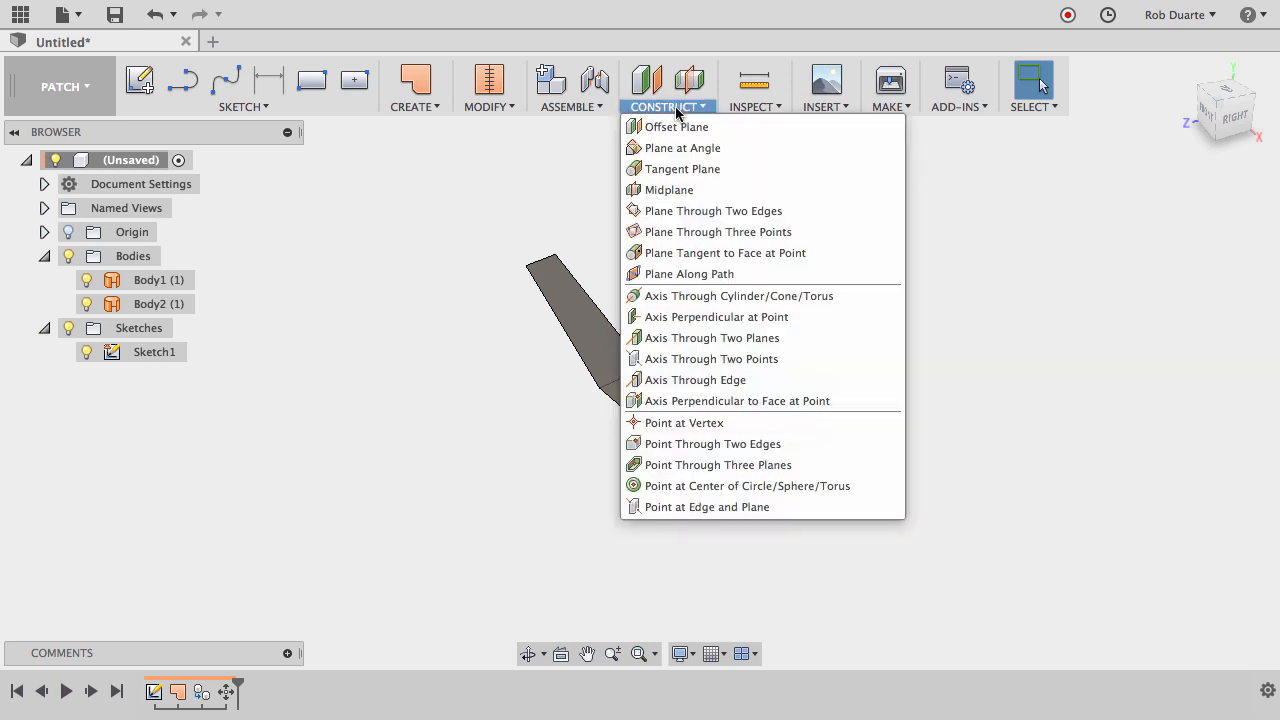
click(771, 404)
click(748, 405)
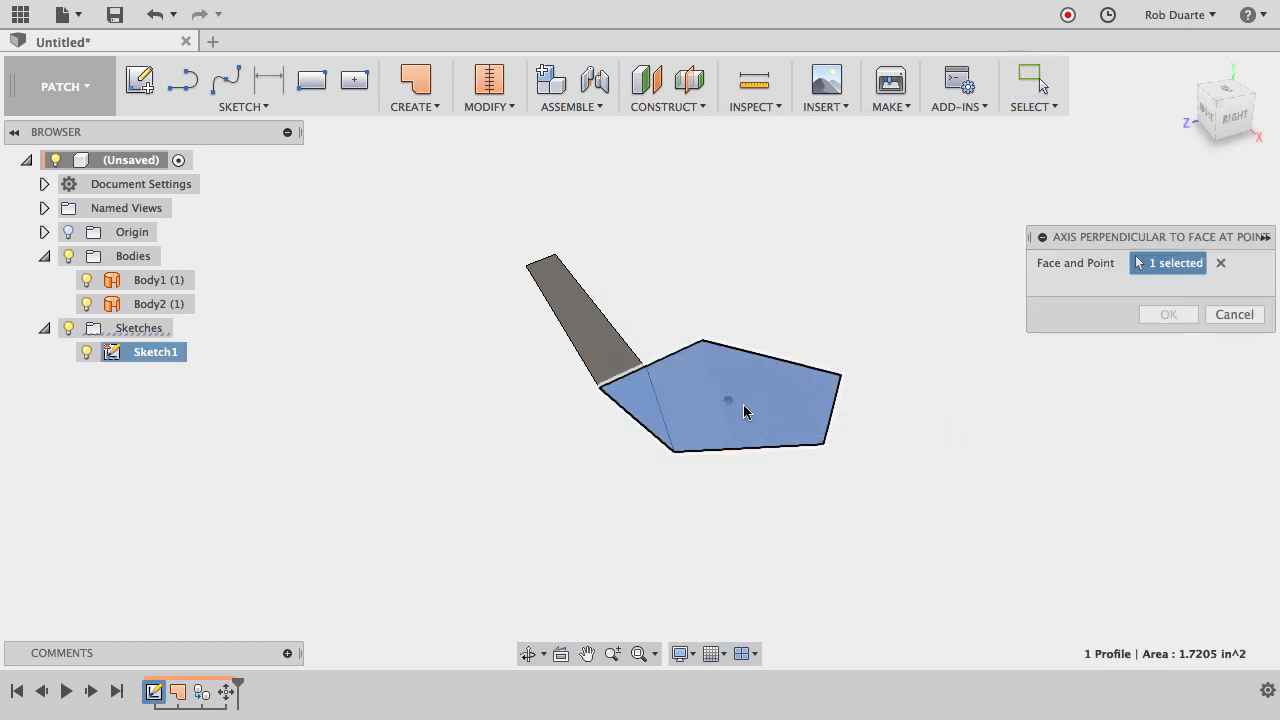
click(728, 400)
click(1168, 314)
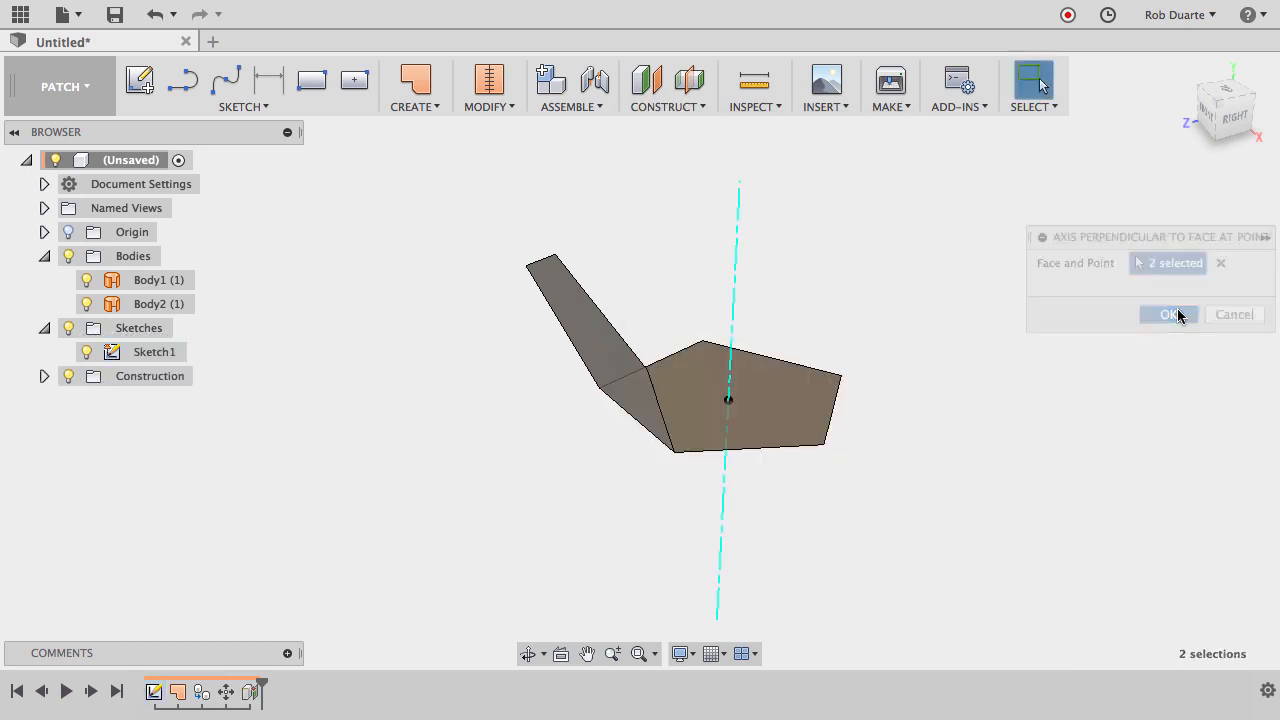
Create a full circular pattern of the tilted pentagon body around the constructed axis with a quantity of 5.
click(435, 107)
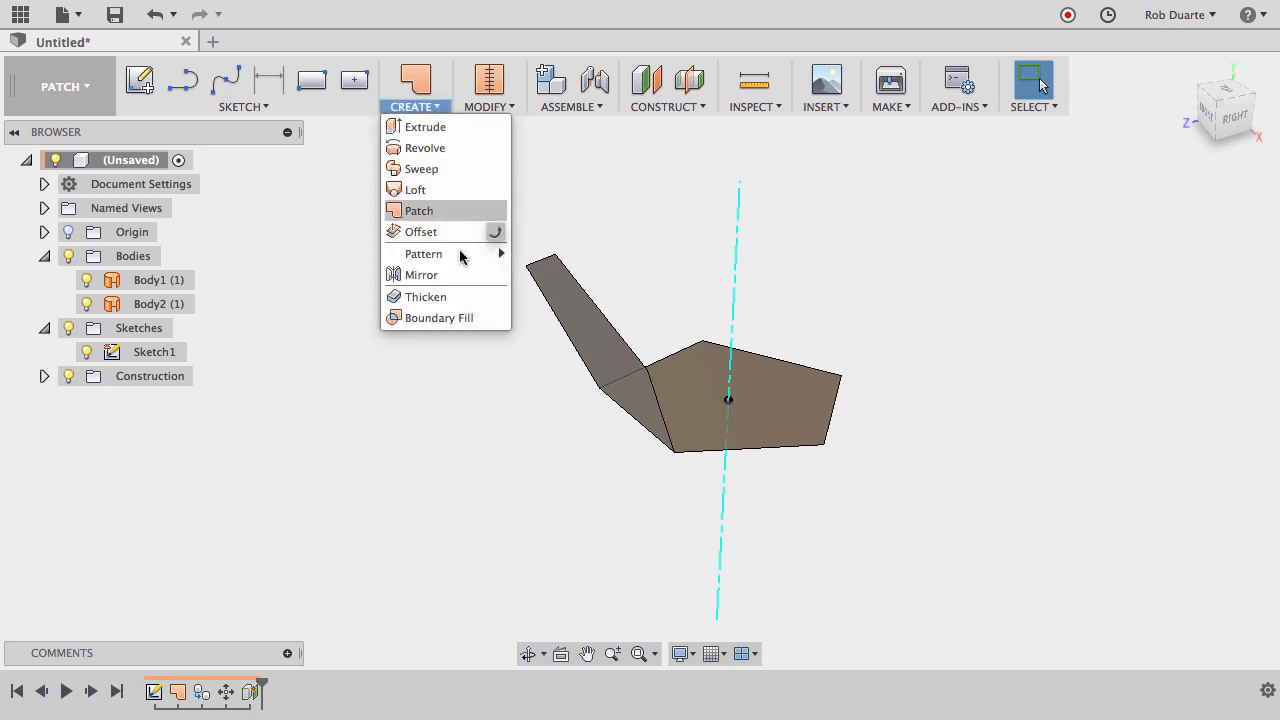
mouse_move(463, 256)
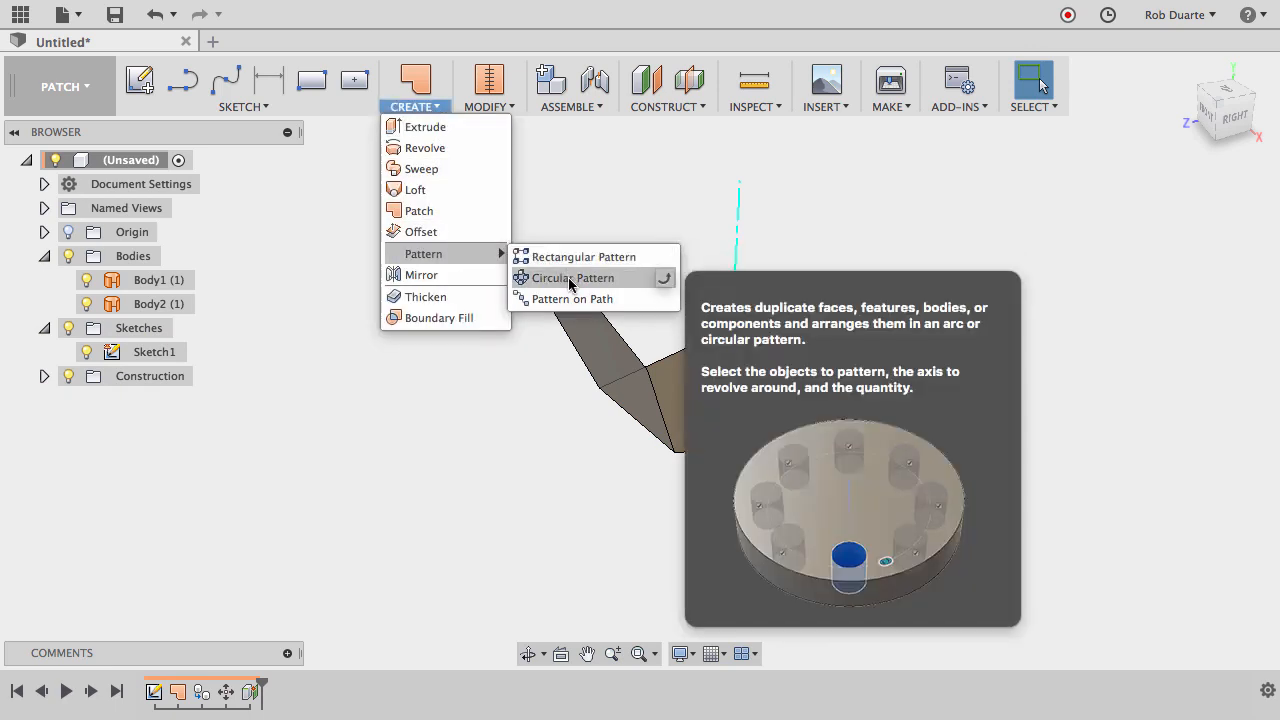
click(571, 281)
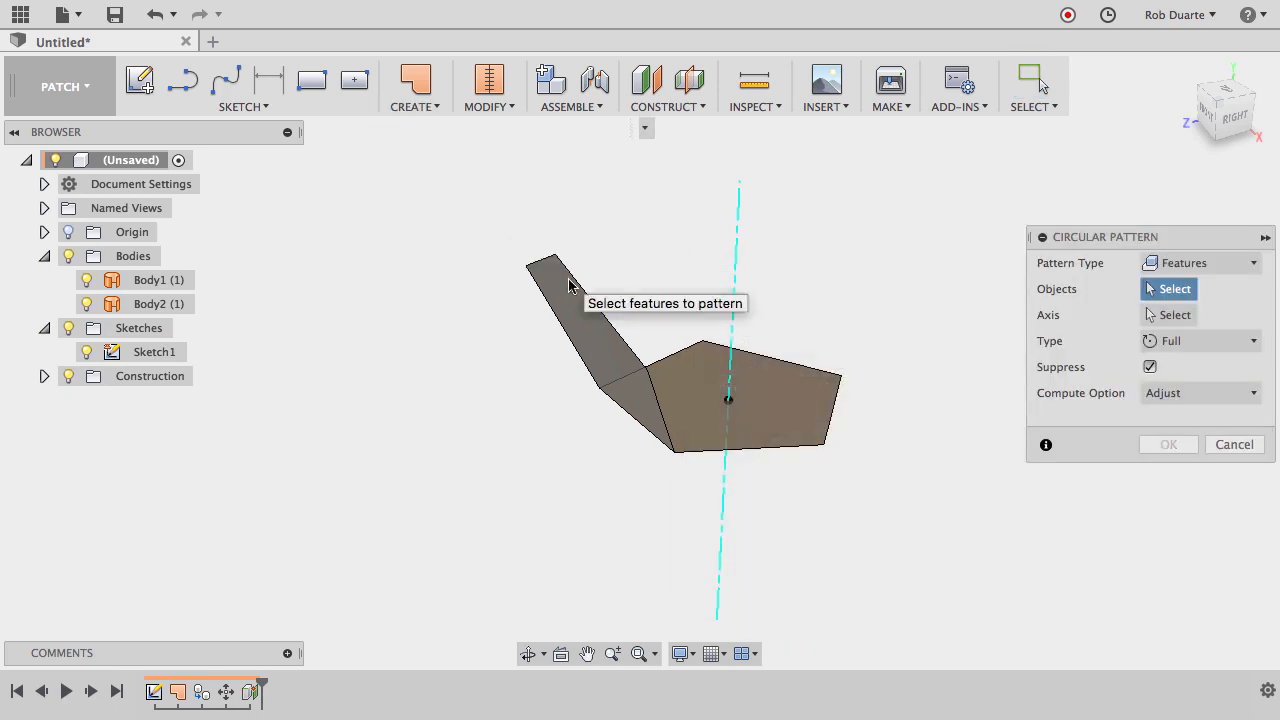
click(1220, 266)
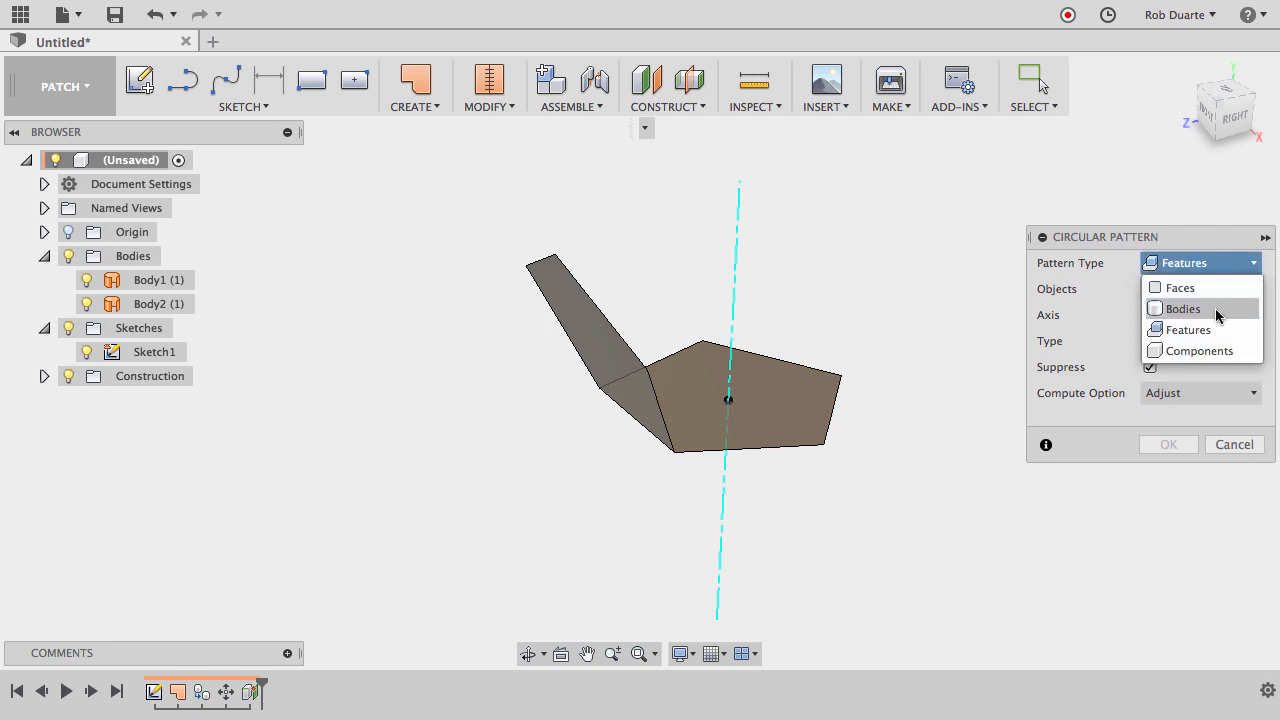
click(1215, 308)
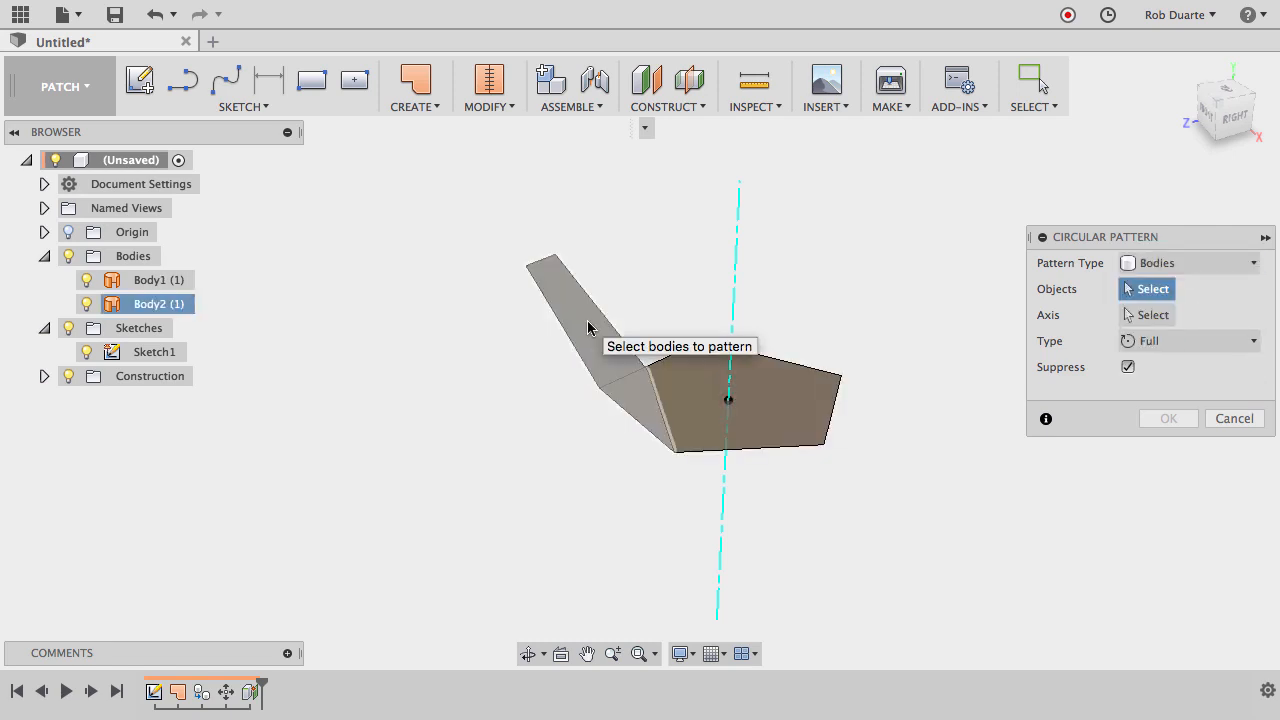
click(181, 303)
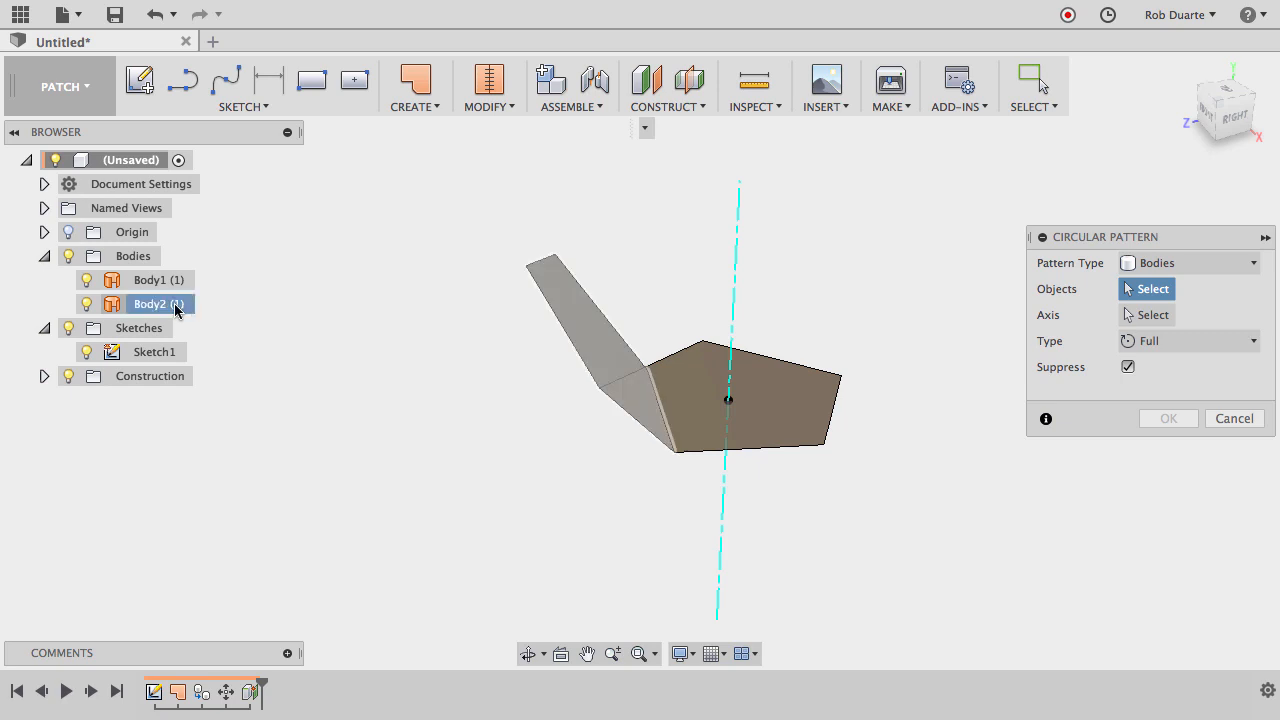
click(1147, 316)
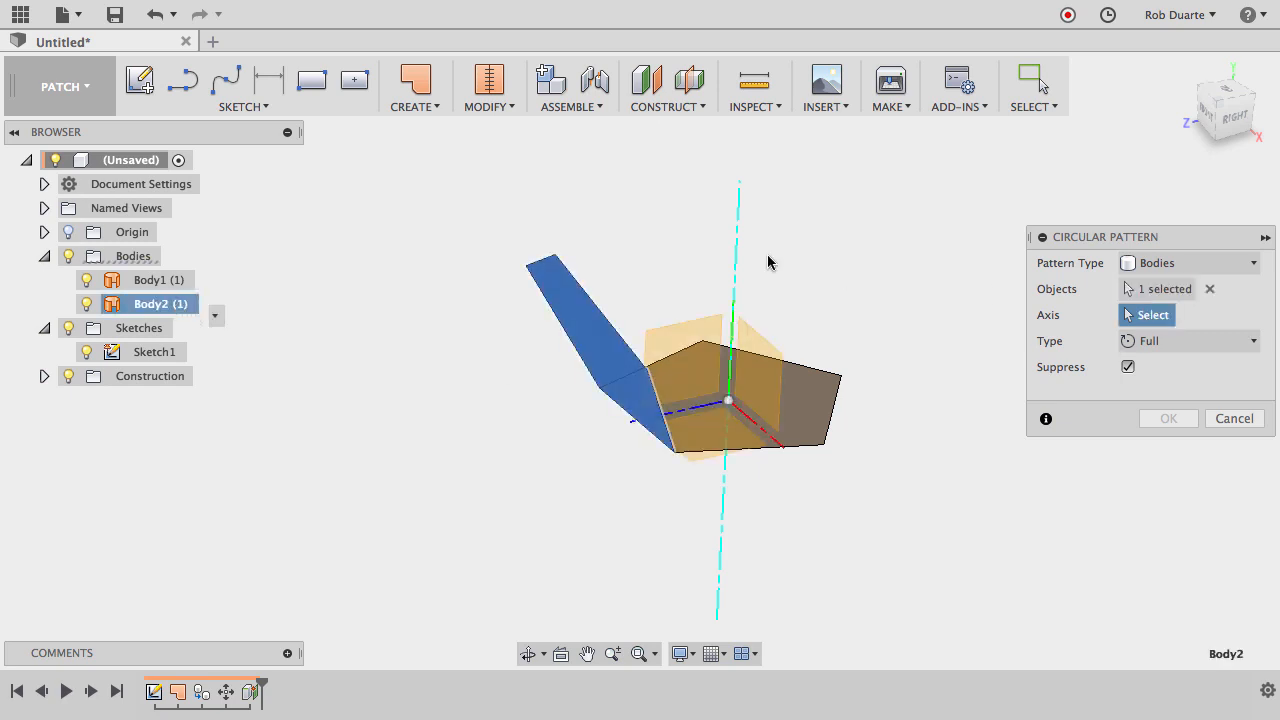
click(737, 251)
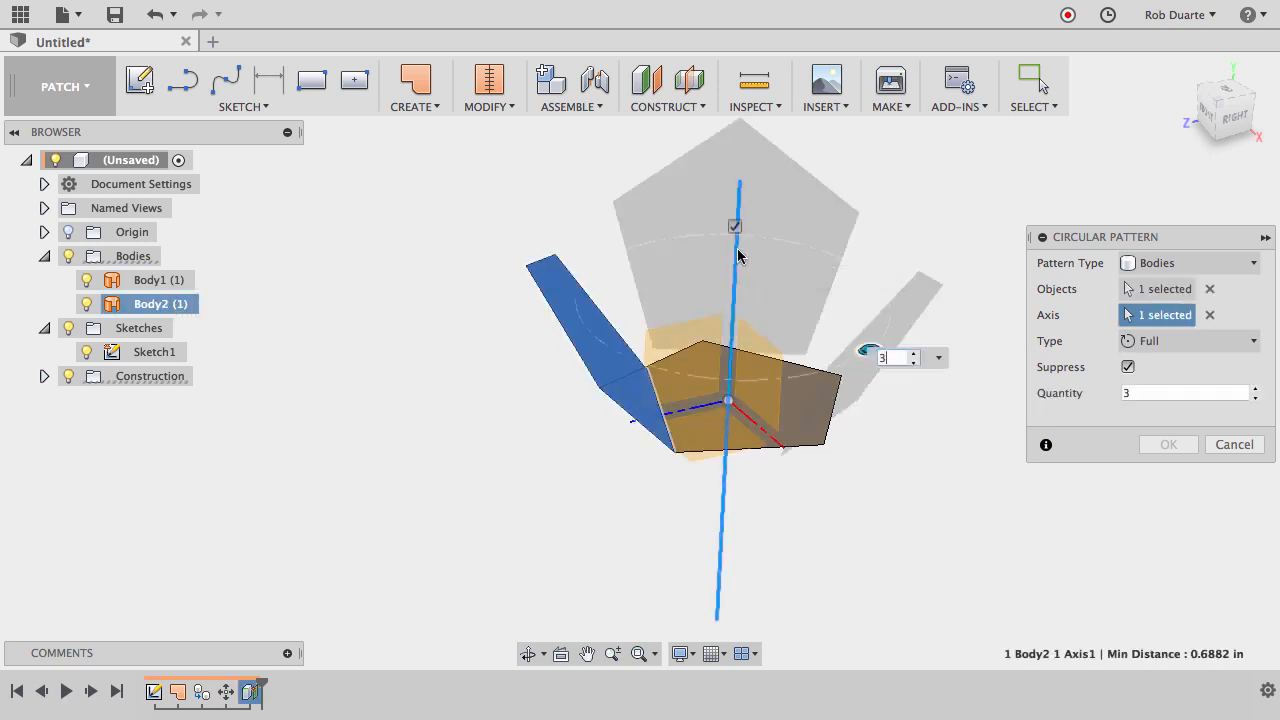
click(1256, 389)
click(1256, 389)
click(1168, 445)
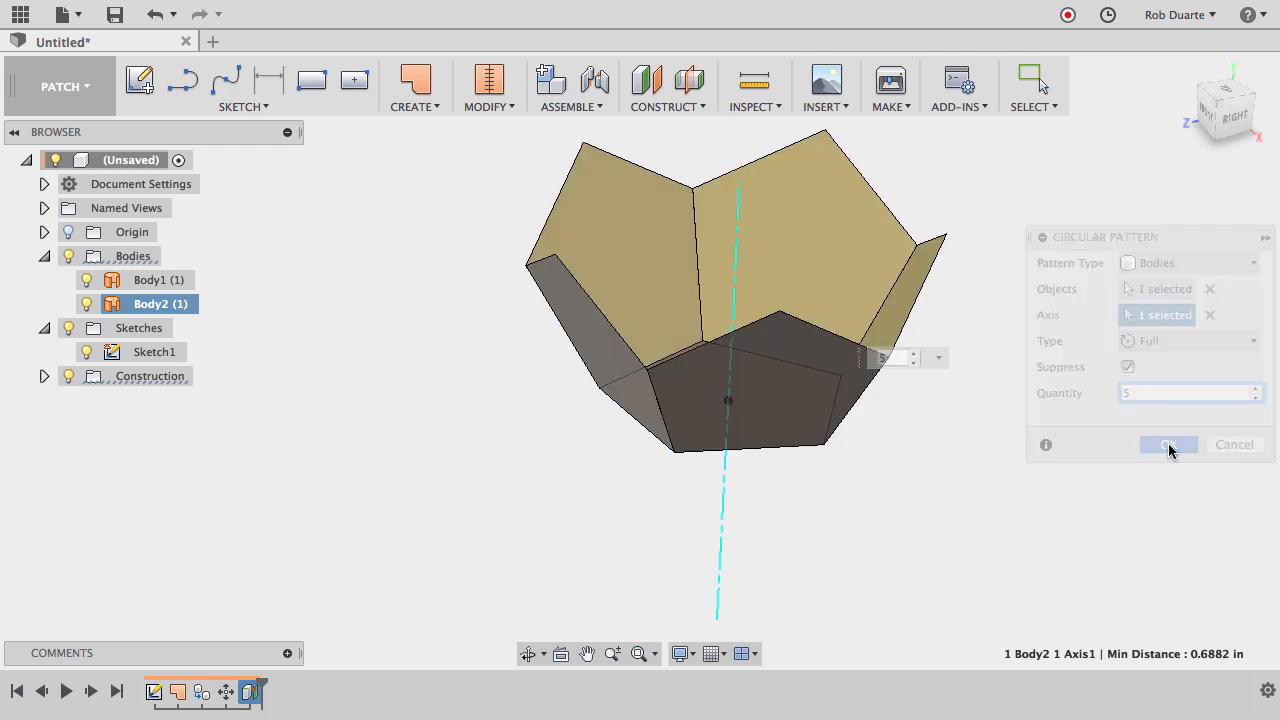
Select all six pentagon bodies and duplicate them in place with the Move/Copy command's Create Copy option.
shift+scroll(906, 432, left, 5)
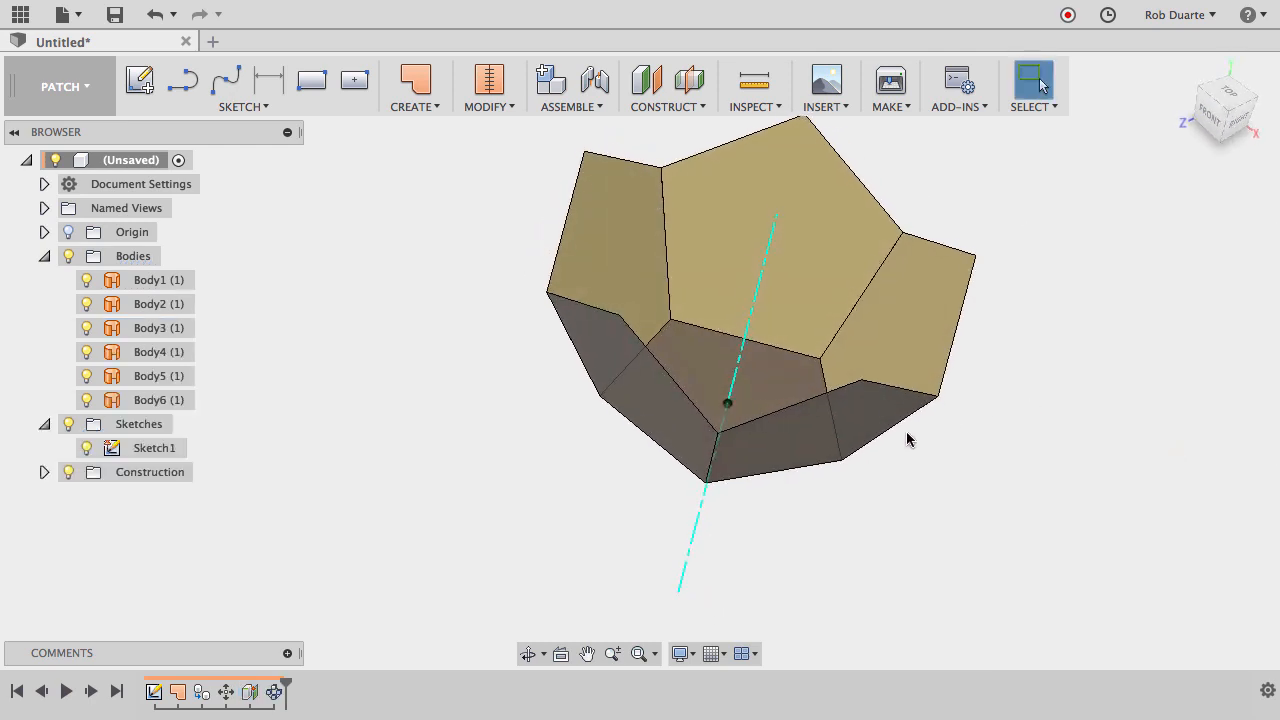
shift+scroll(905, 431, left, 3)
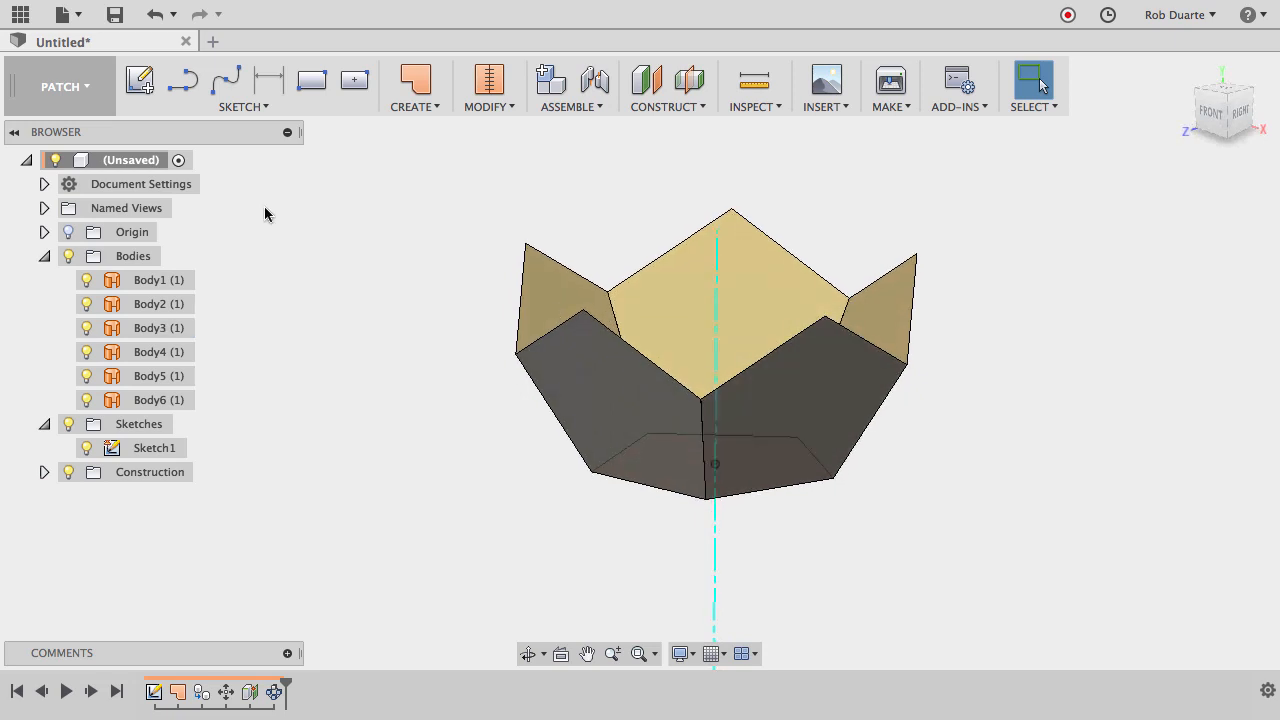
click(155, 281)
shift+click(162, 400)
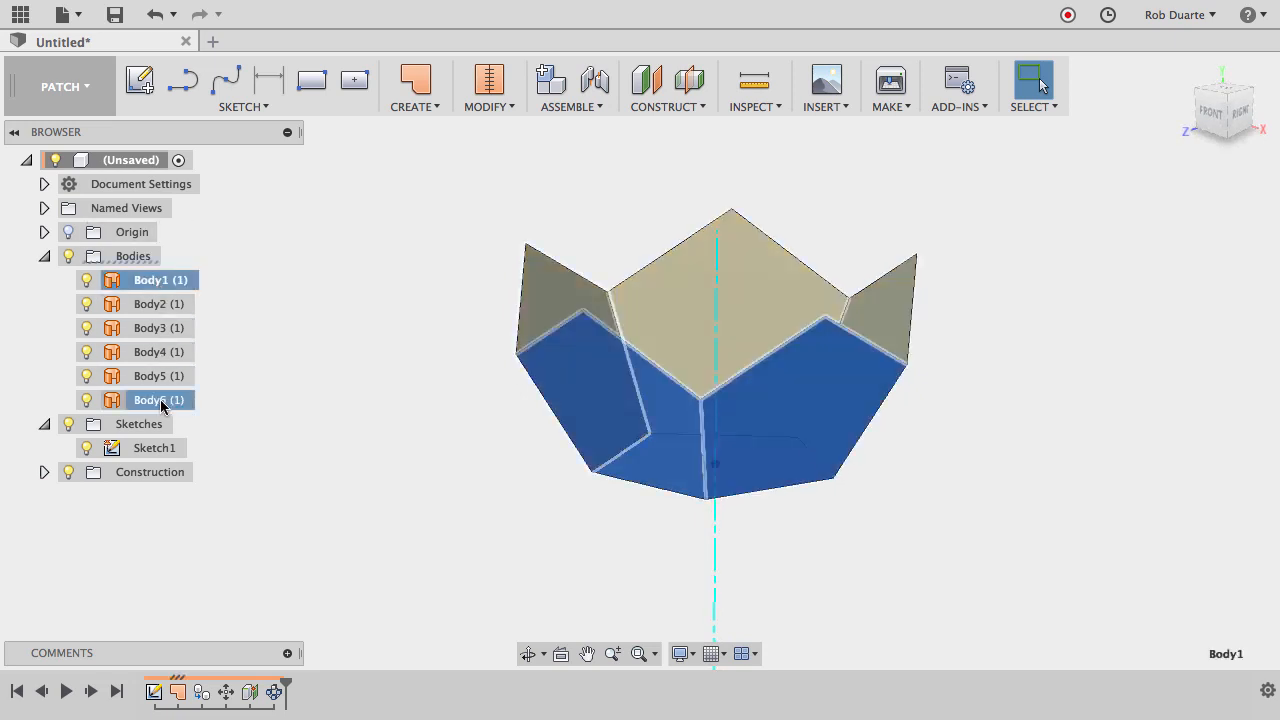
right_click(172, 402)
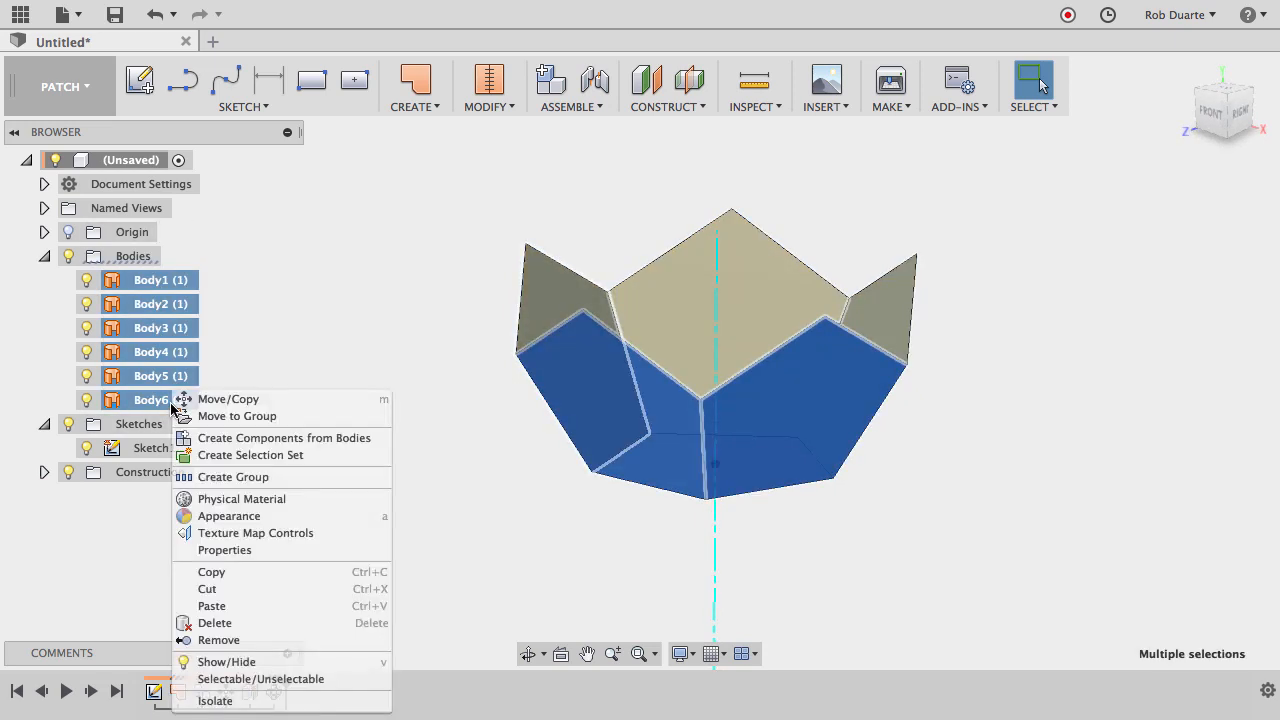
click(228, 400)
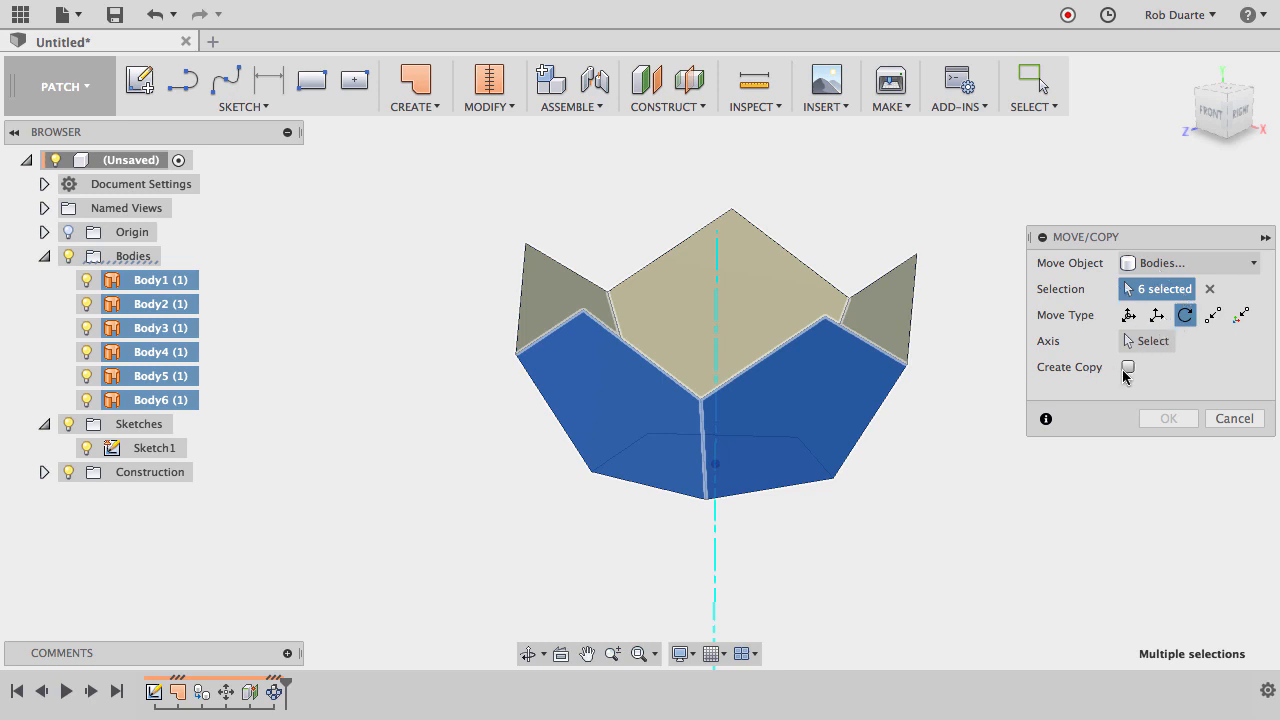
click(1128, 368)
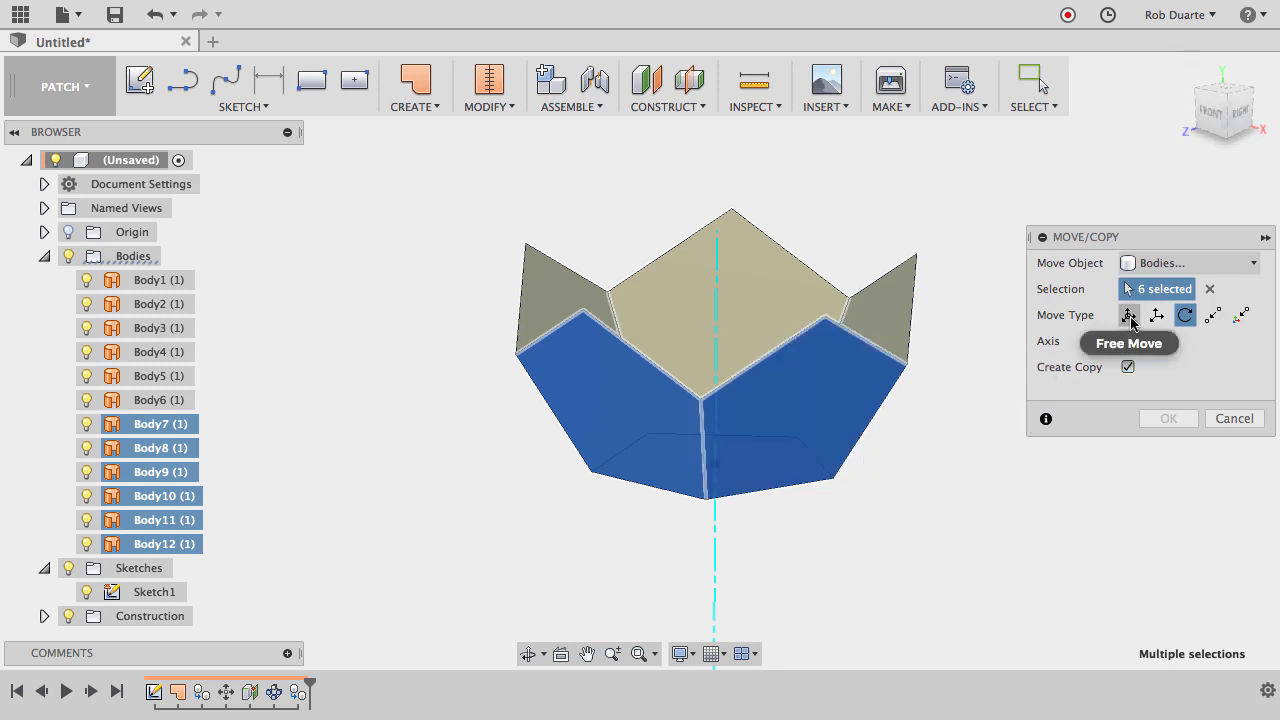
Switch the six copied bodies to Free Move and set their pivot at the base pentagon's center point.
click(1129, 316)
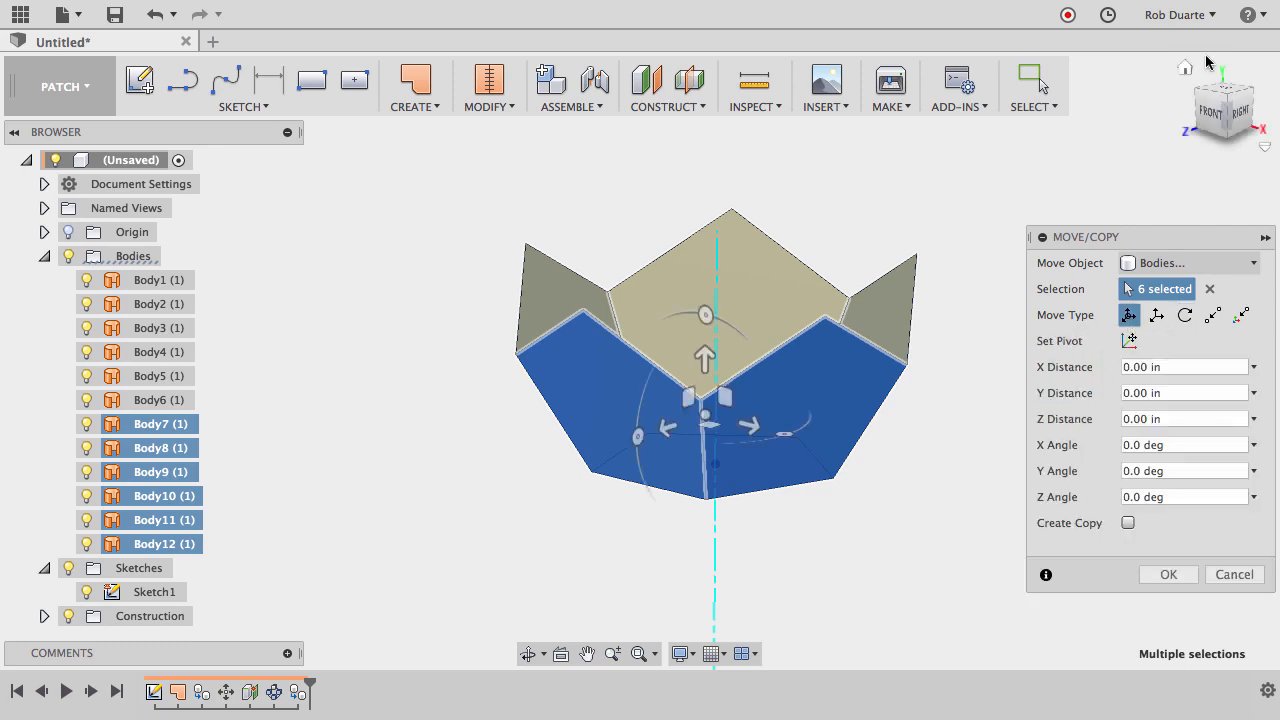
drag(1222, 92, 1223, 42)
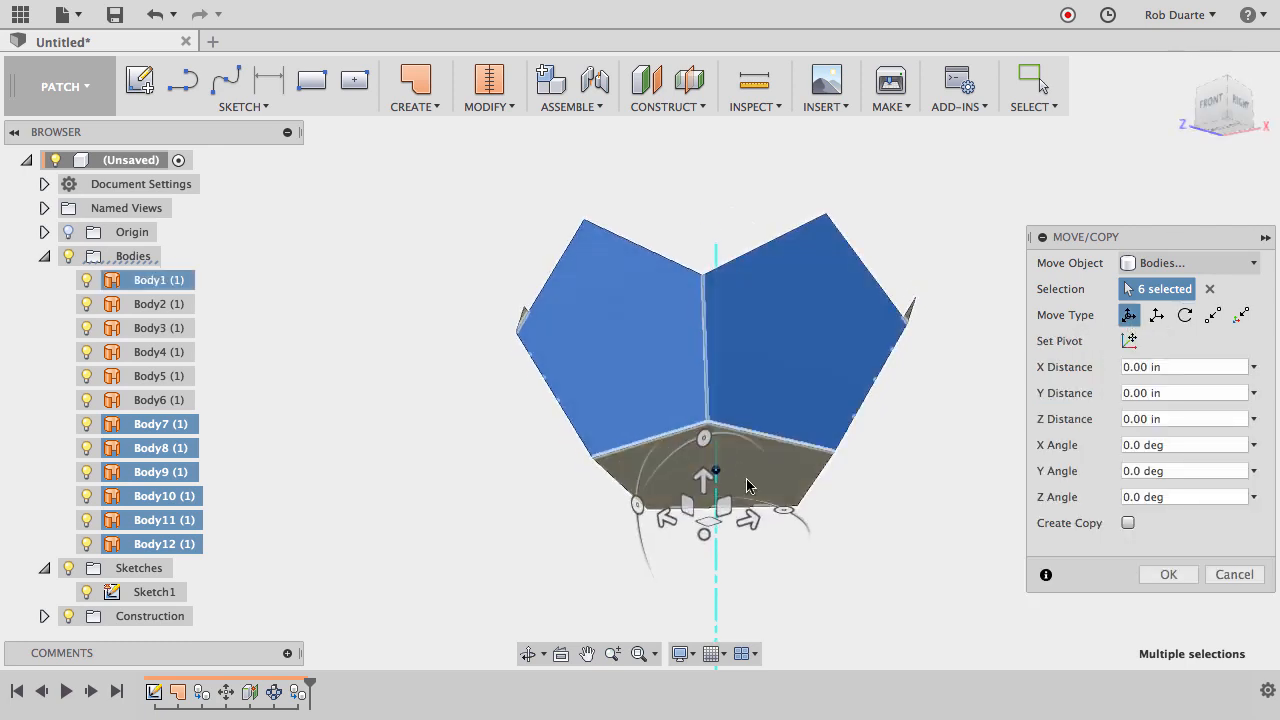
click(1129, 341)
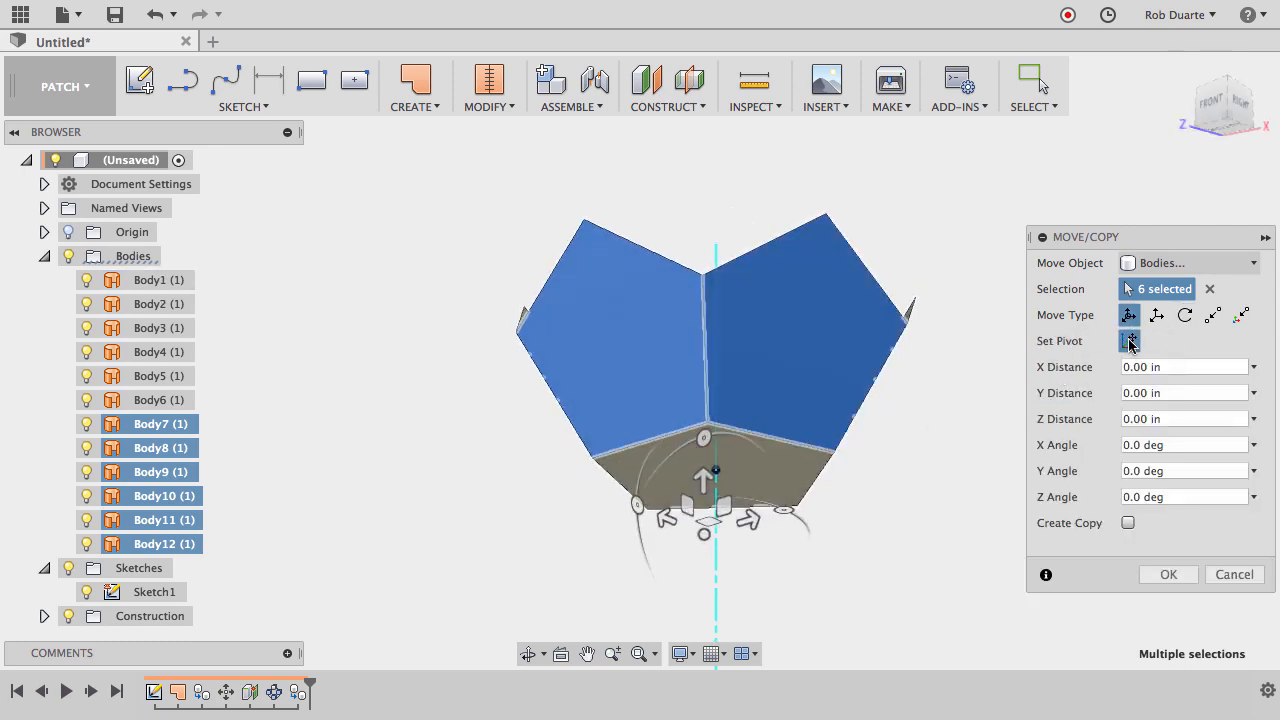
click(715, 471)
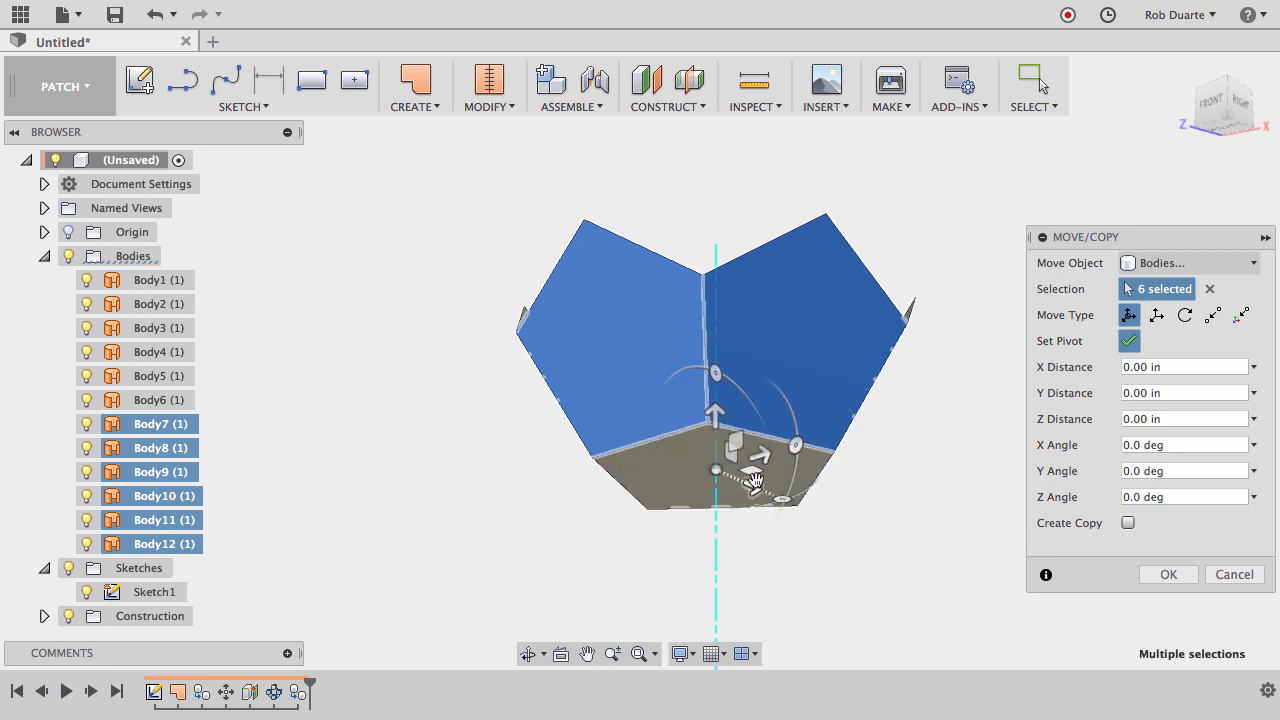
click(1130, 343)
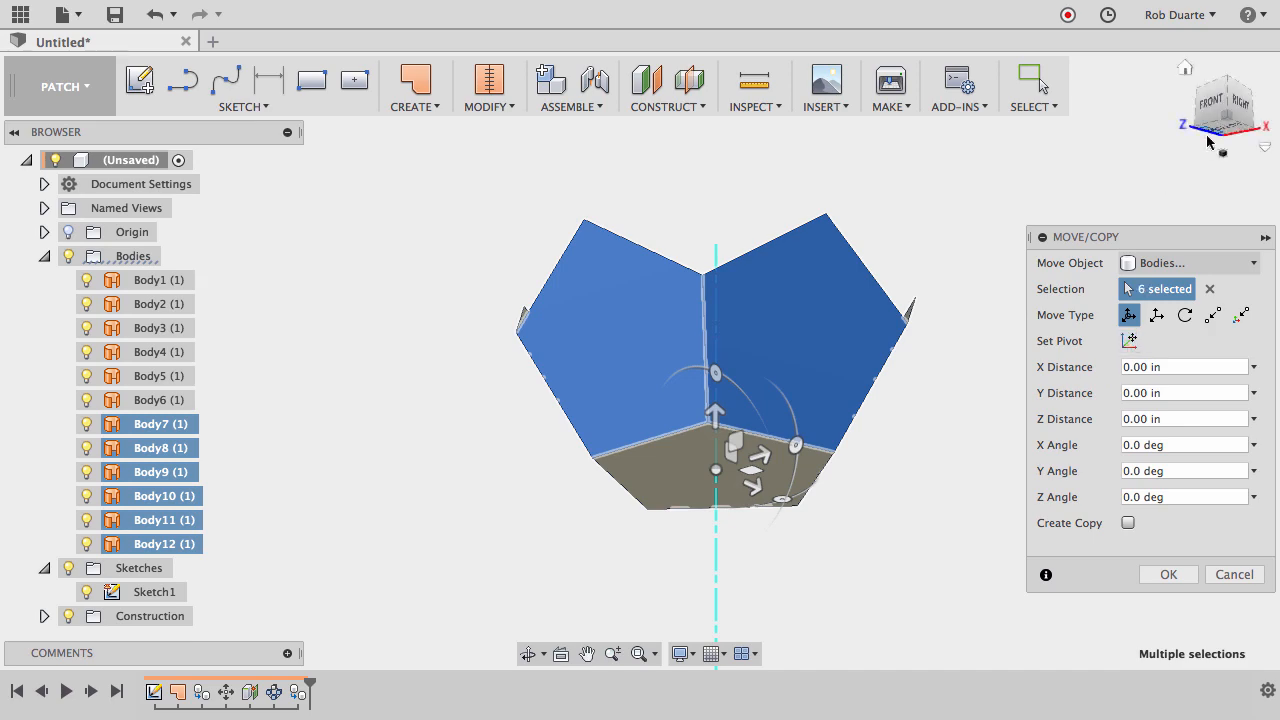
Flip the six copied bodies upside down about the pivot with a Y angle of 180 deg.
shift+middle_drag(722, 460, 830, 340)
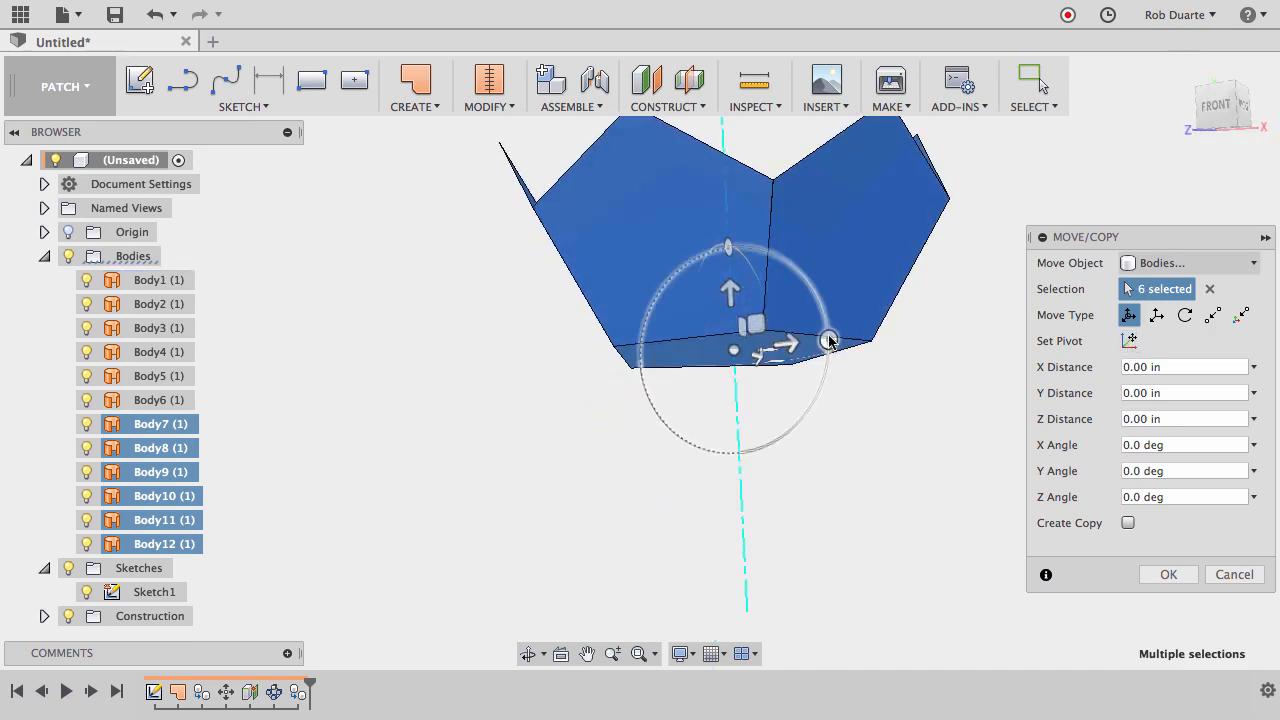
drag(830, 340, 550, 382)
shift+middle_drag(1121, 443, 1112, 443)
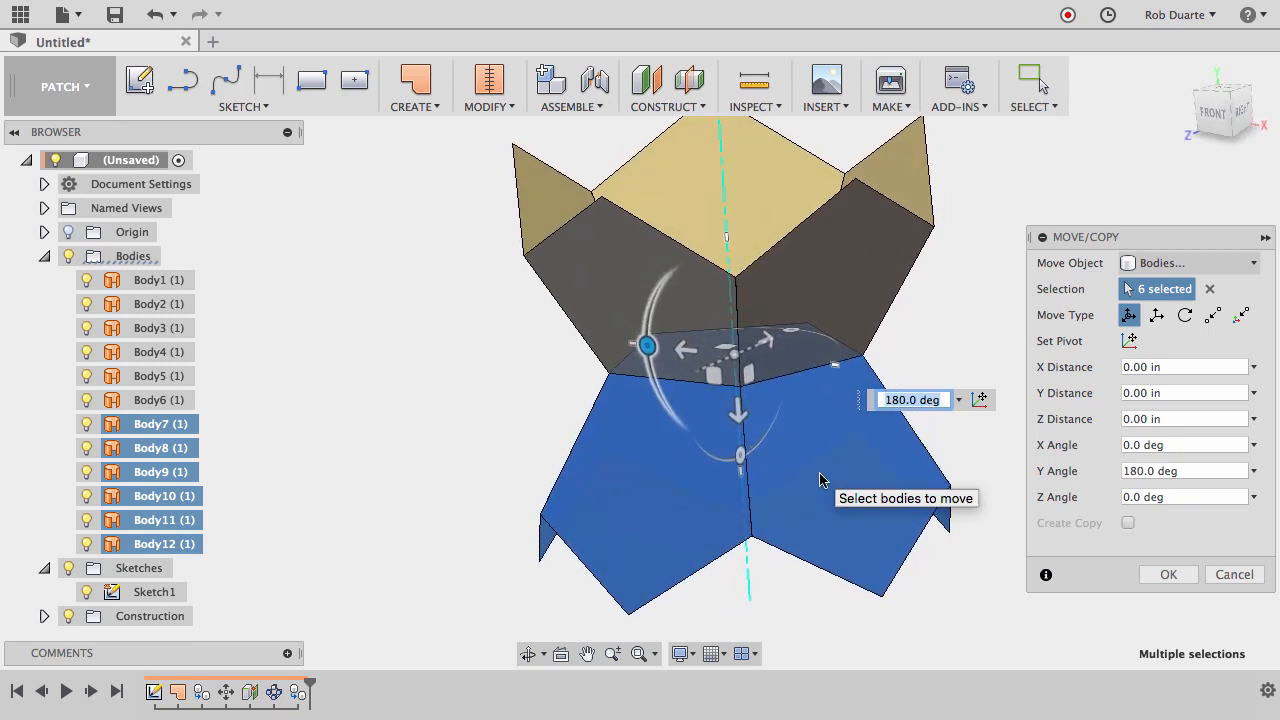
scroll(820, 480, up, 1)
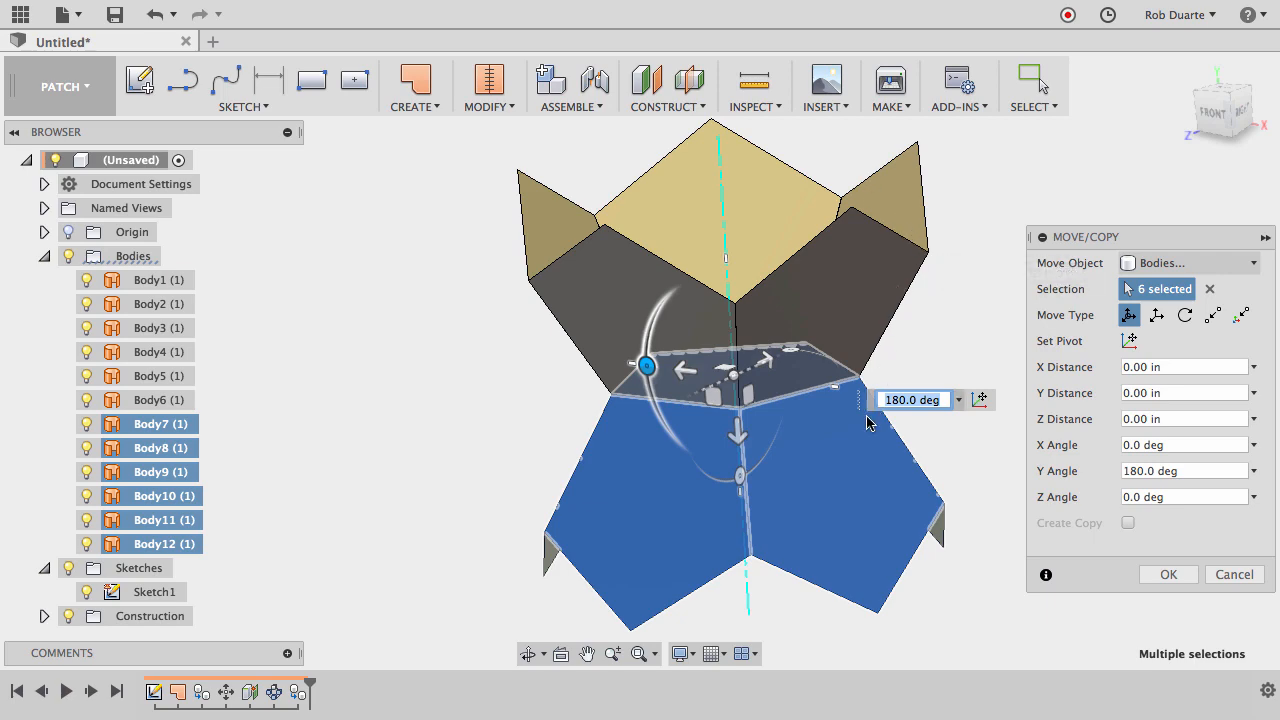
Rotate the six flipped bodies about the vertical axis by a Z angle of 180/5 deg.
shift+middle_drag(851, 454, 843, 443)
shift+middle_drag(799, 336, 794, 323)
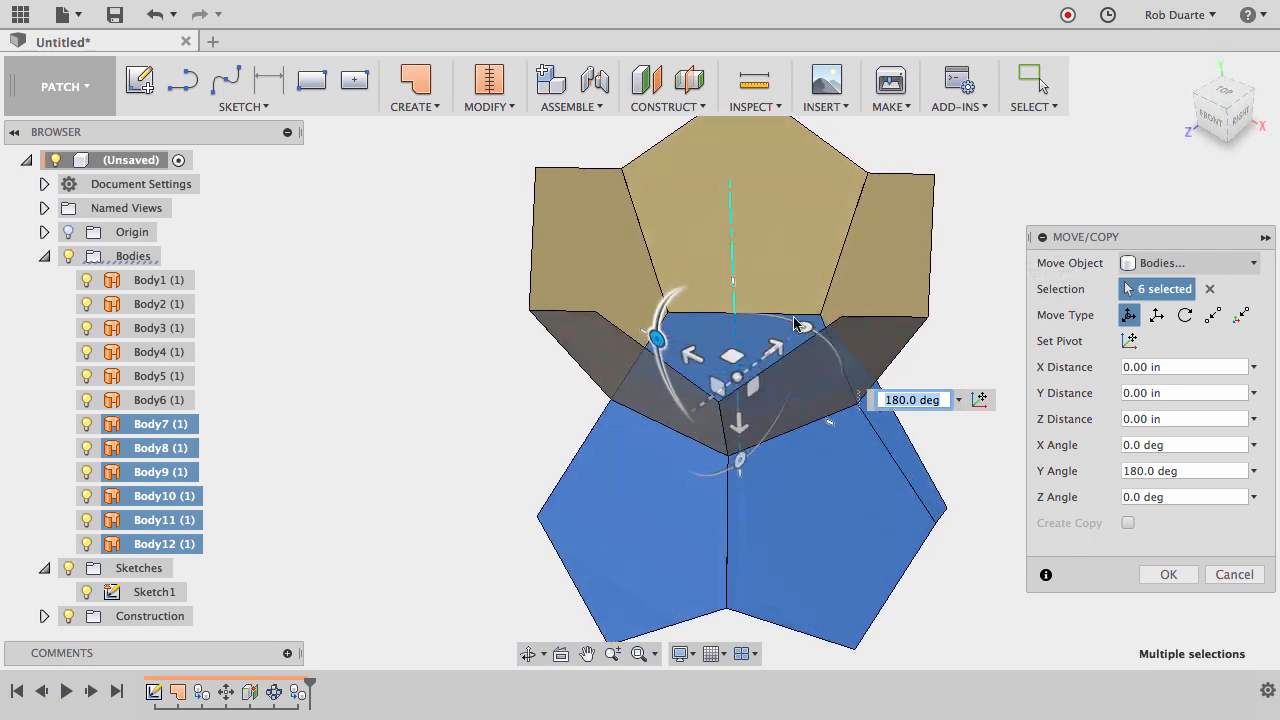
drag(806, 327, 840, 369)
text(180)
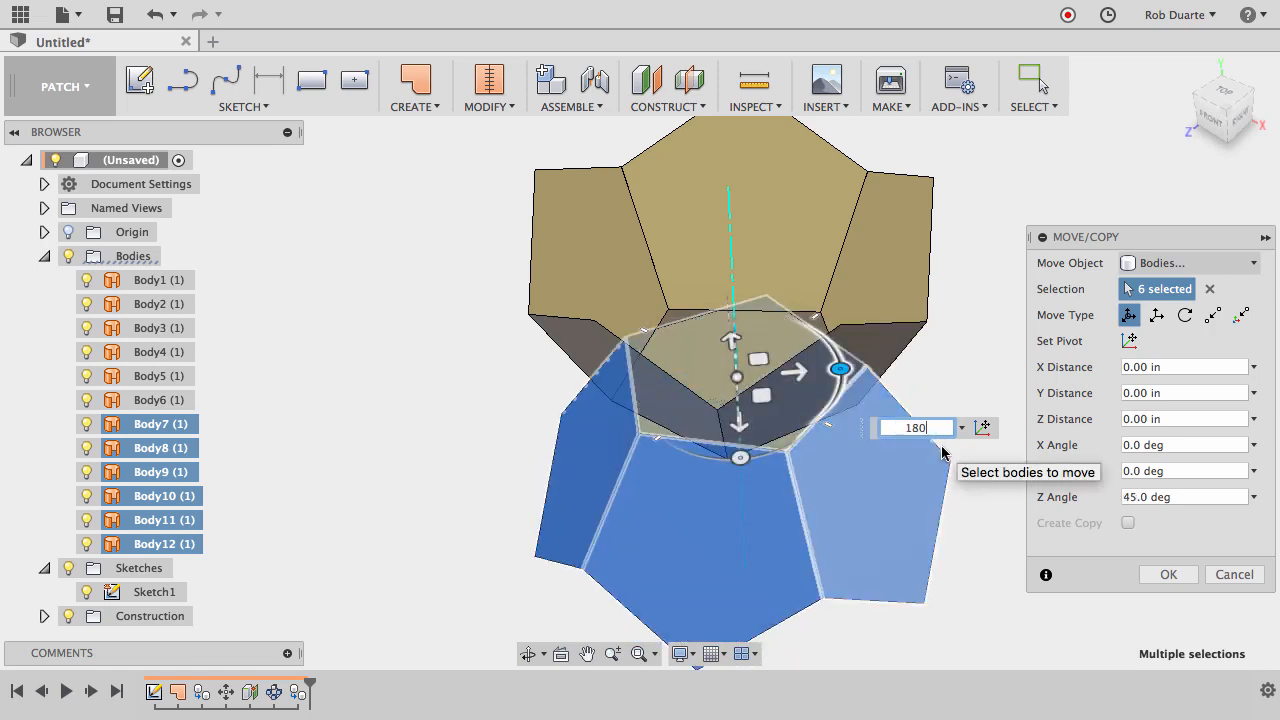
text(/5)
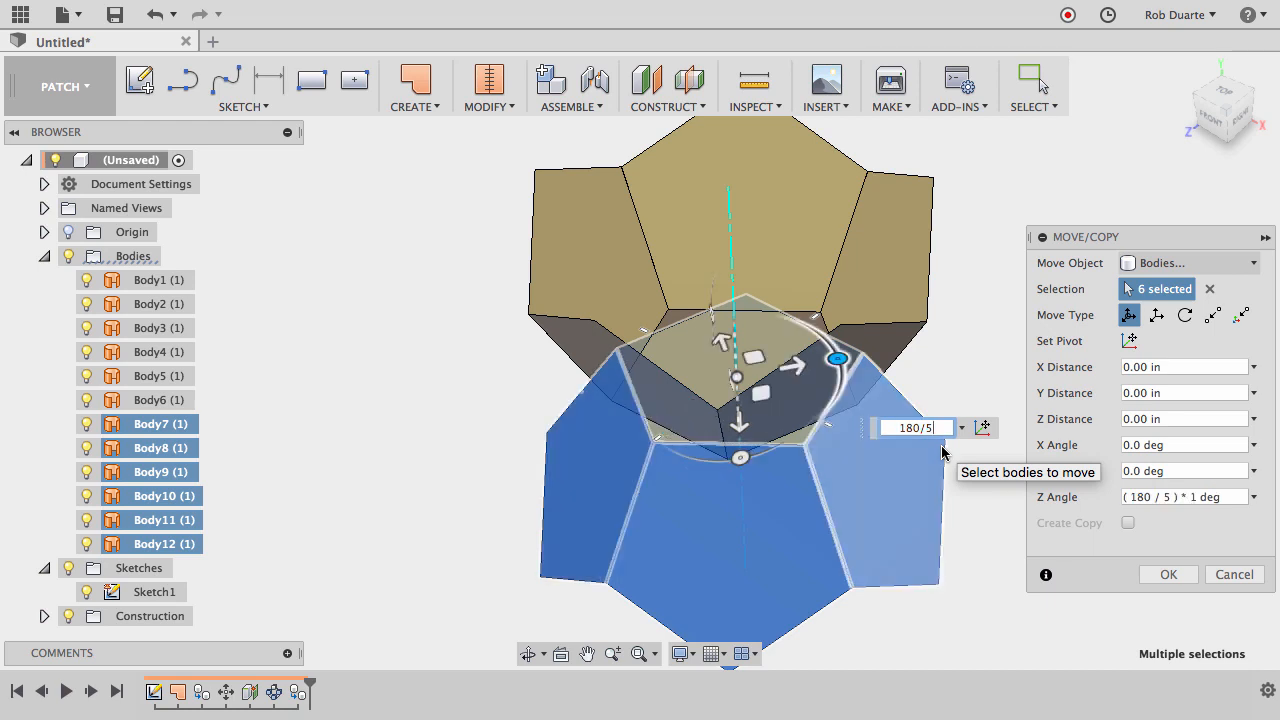
key(Return)
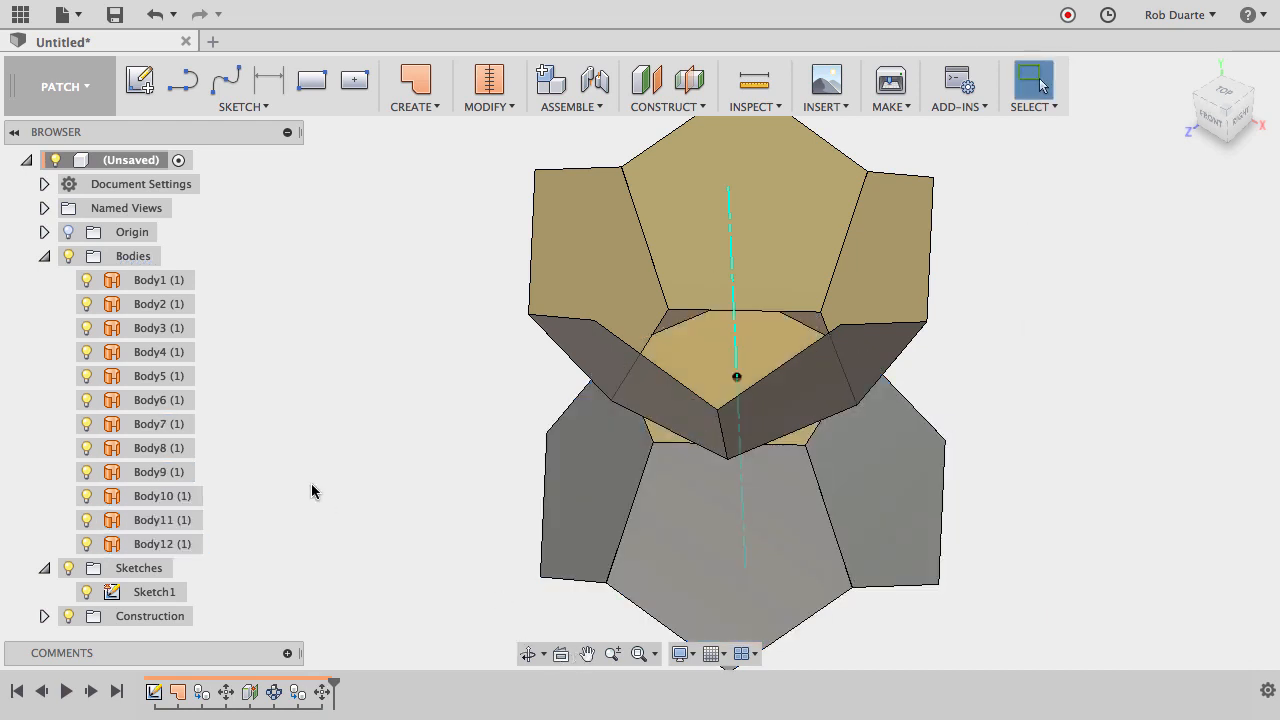
Move Body7 through Body12 point to point, from the front pentagon's outer tip to the matching notch vertex on the original half.
click(180, 428)
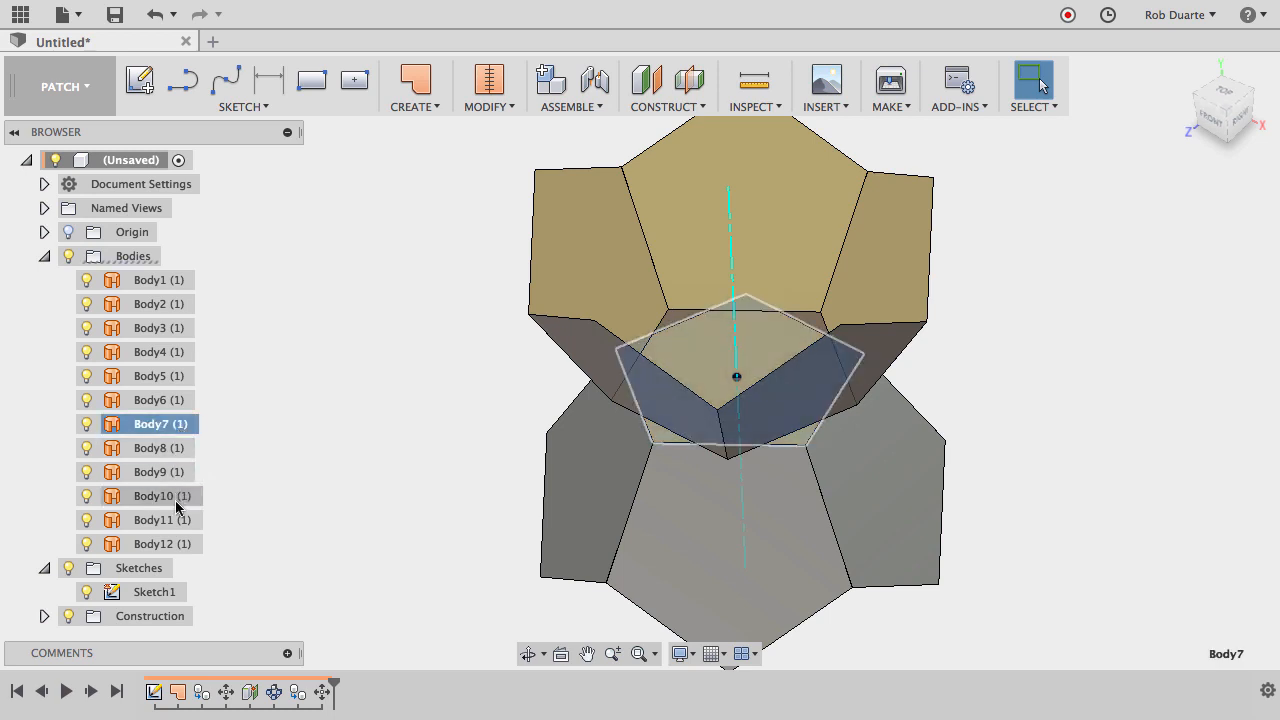
shift+click(176, 546)
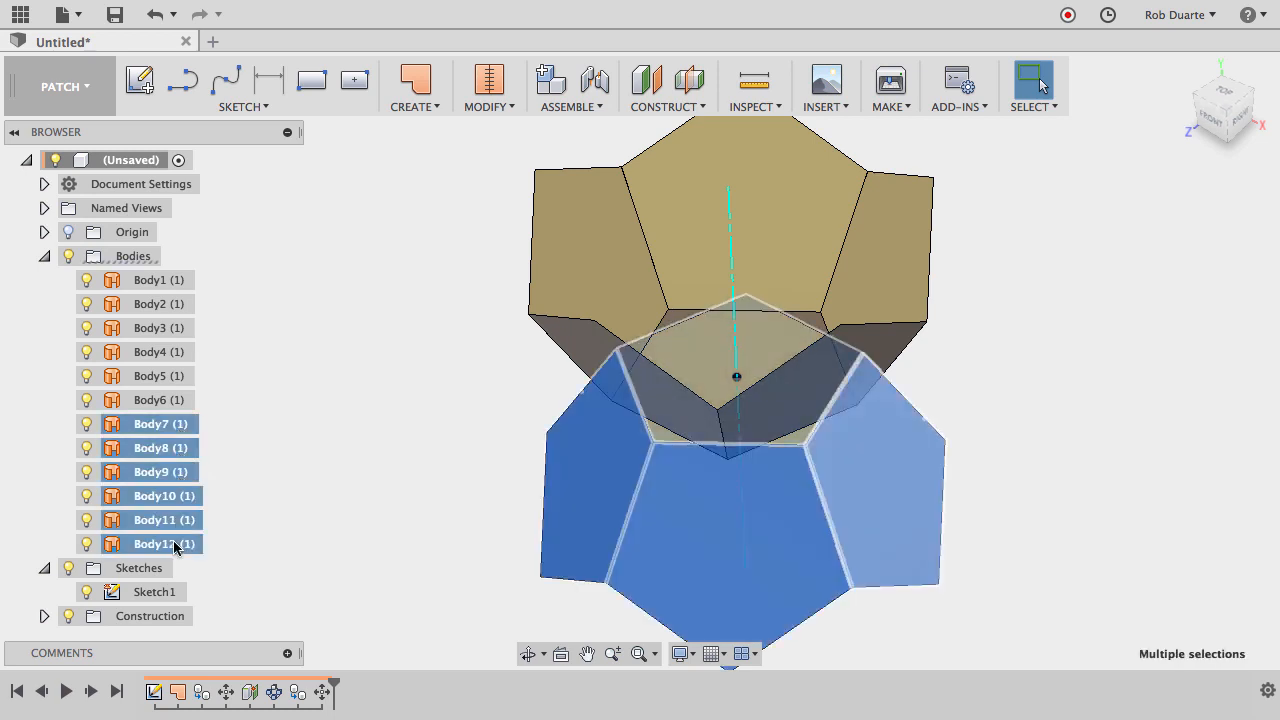
right_click(174, 544)
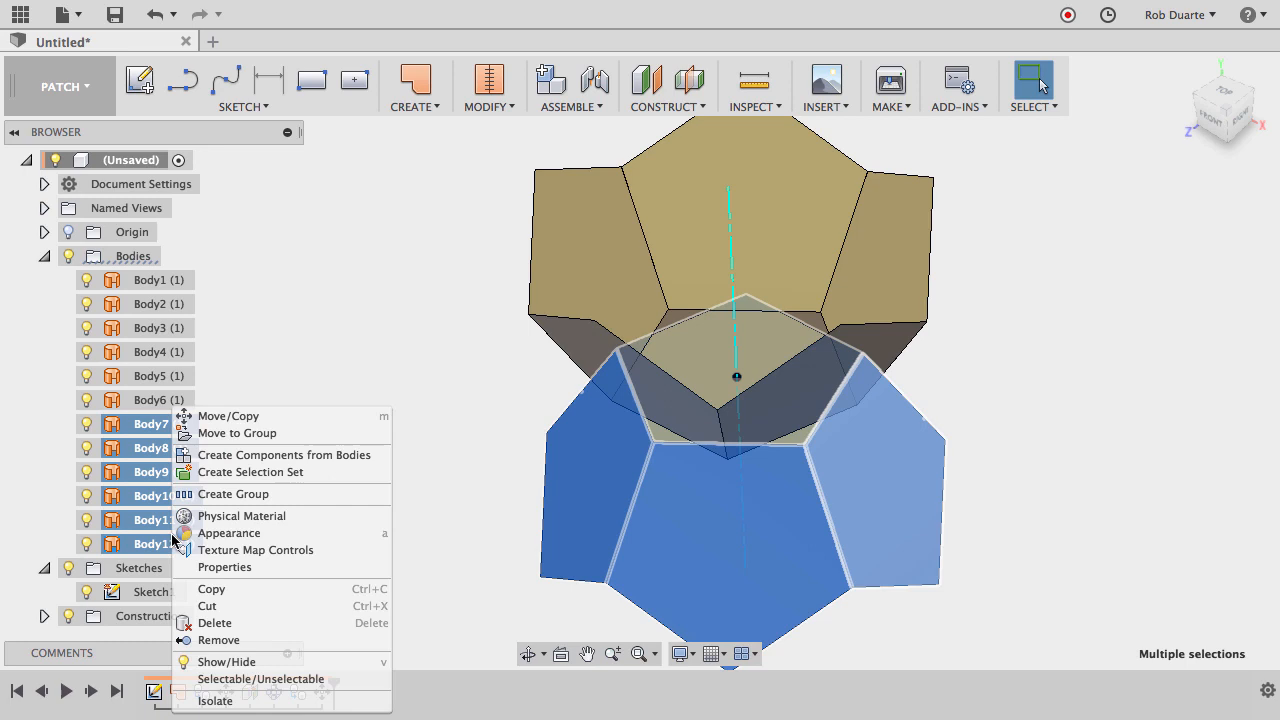
click(214, 422)
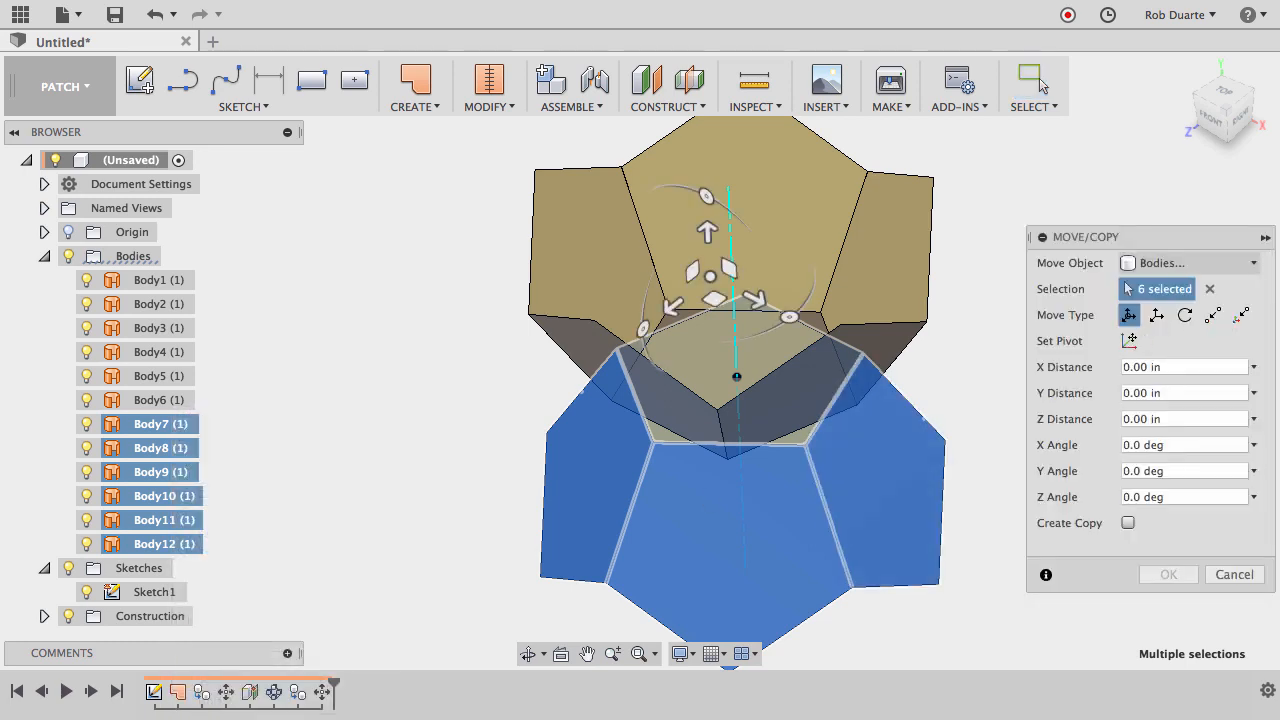
click(1213, 317)
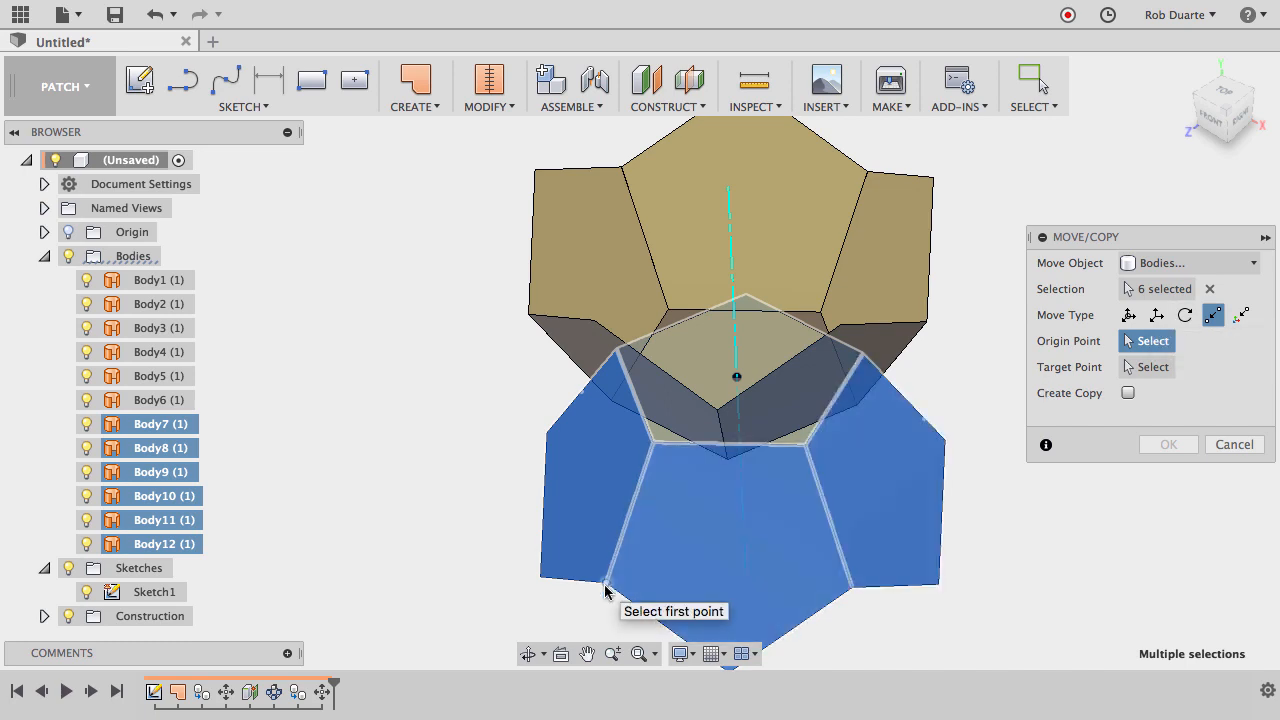
scroll(686, 531, down, 3)
click(714, 626)
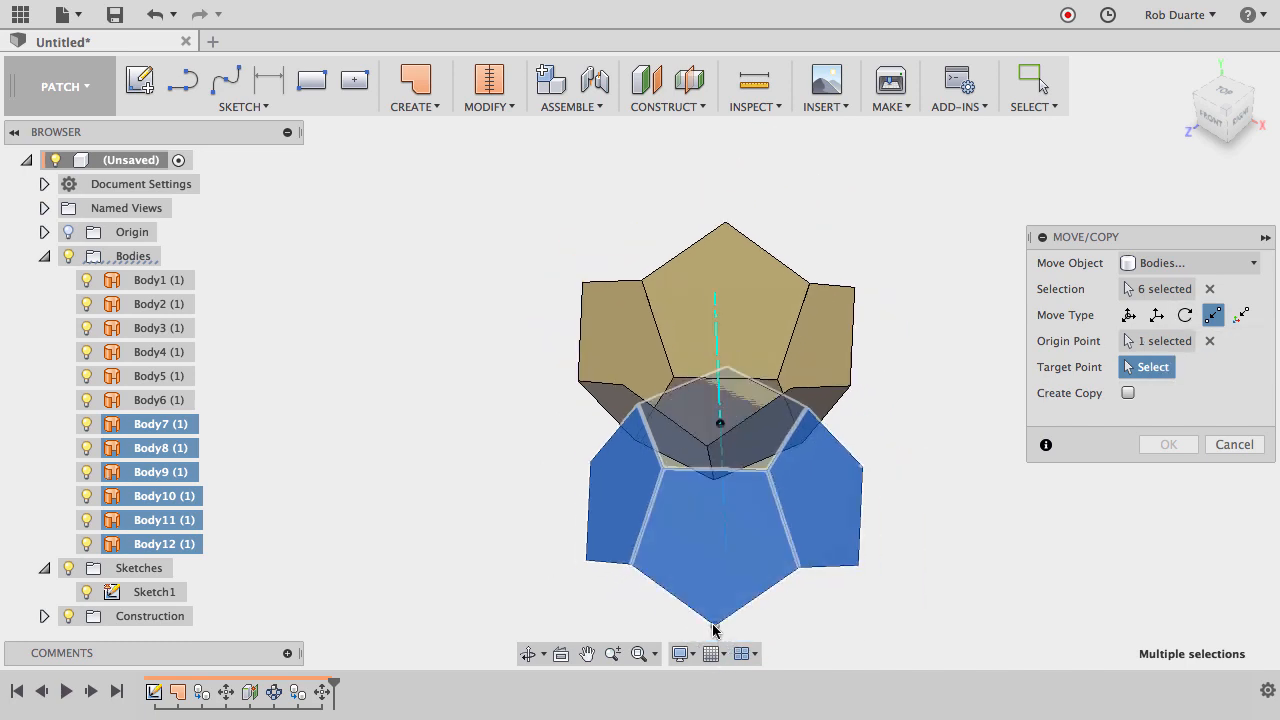
click(710, 452)
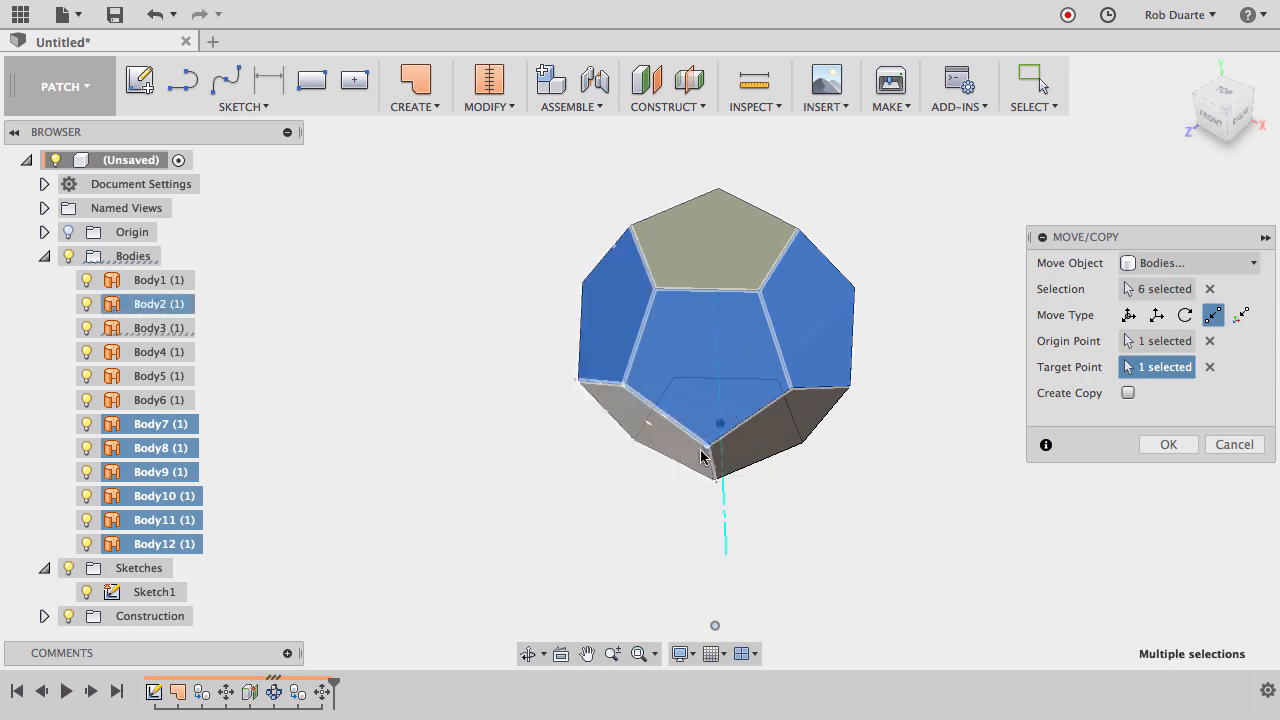
click(1168, 444)
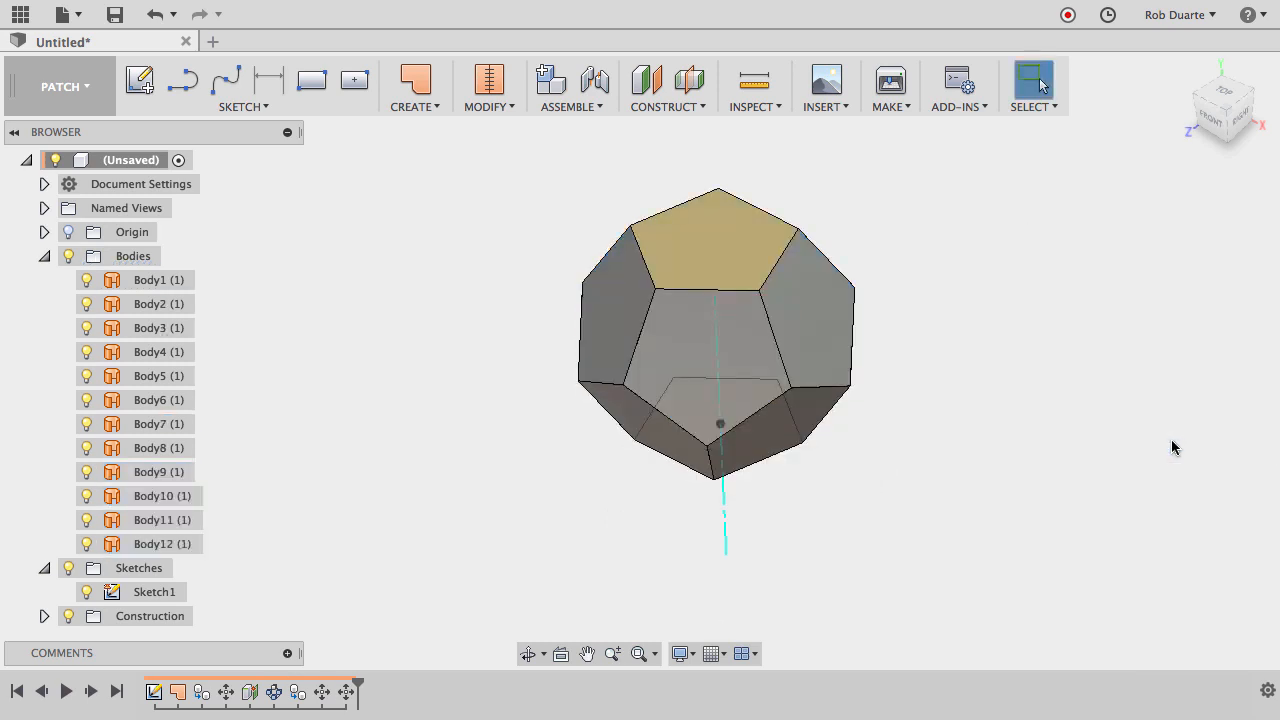
Stitch all twelve pentagon surfaces into a new body with a tolerance of 0.0394 in.
shift+middle_drag(985, 457, 527, 163)
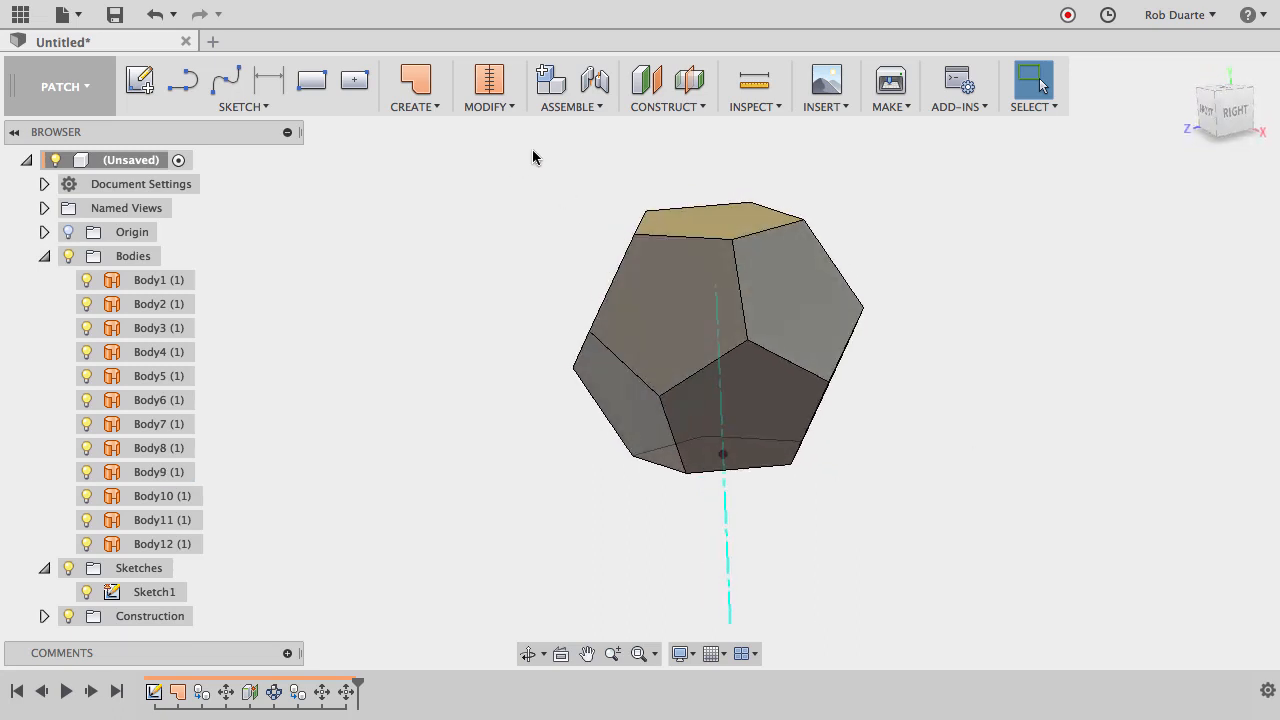
click(486, 88)
drag(481, 127, 935, 588)
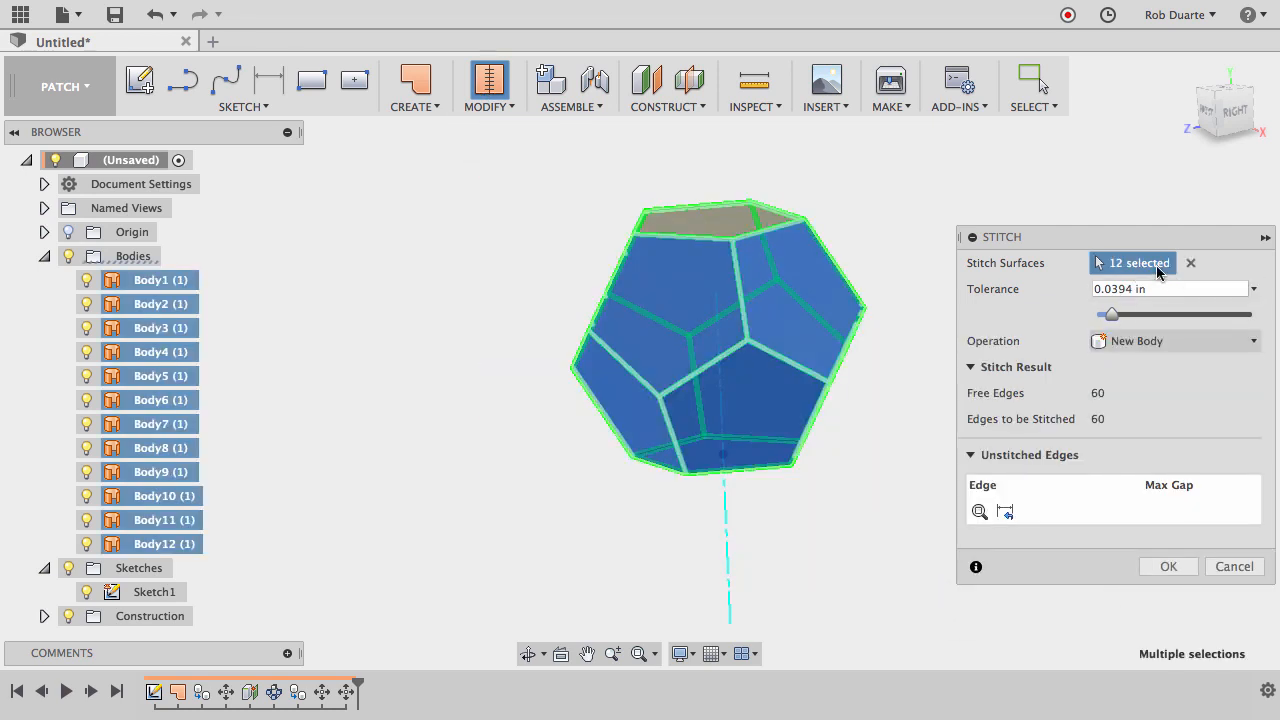
click(1164, 569)
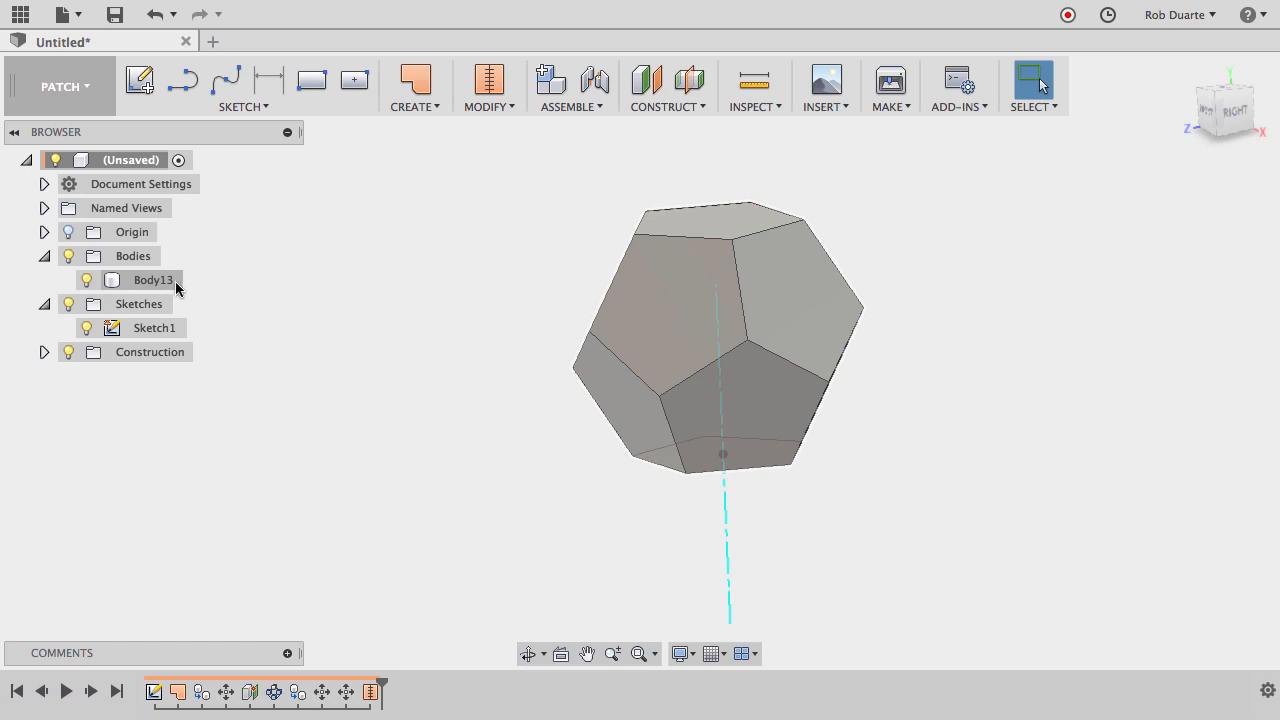
Hide the sketches and construction geometry, and collapse the Sketches folder.
click(68, 304)
click(62, 352)
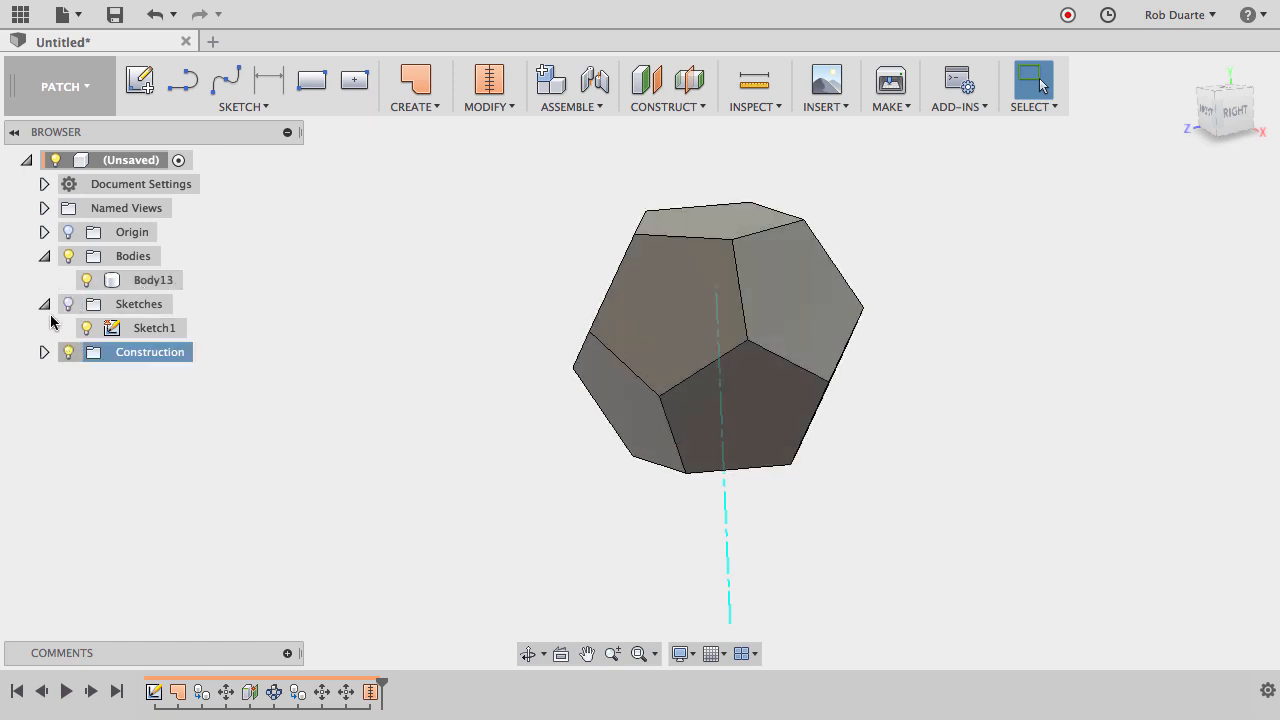
click(68, 352)
click(44, 304)
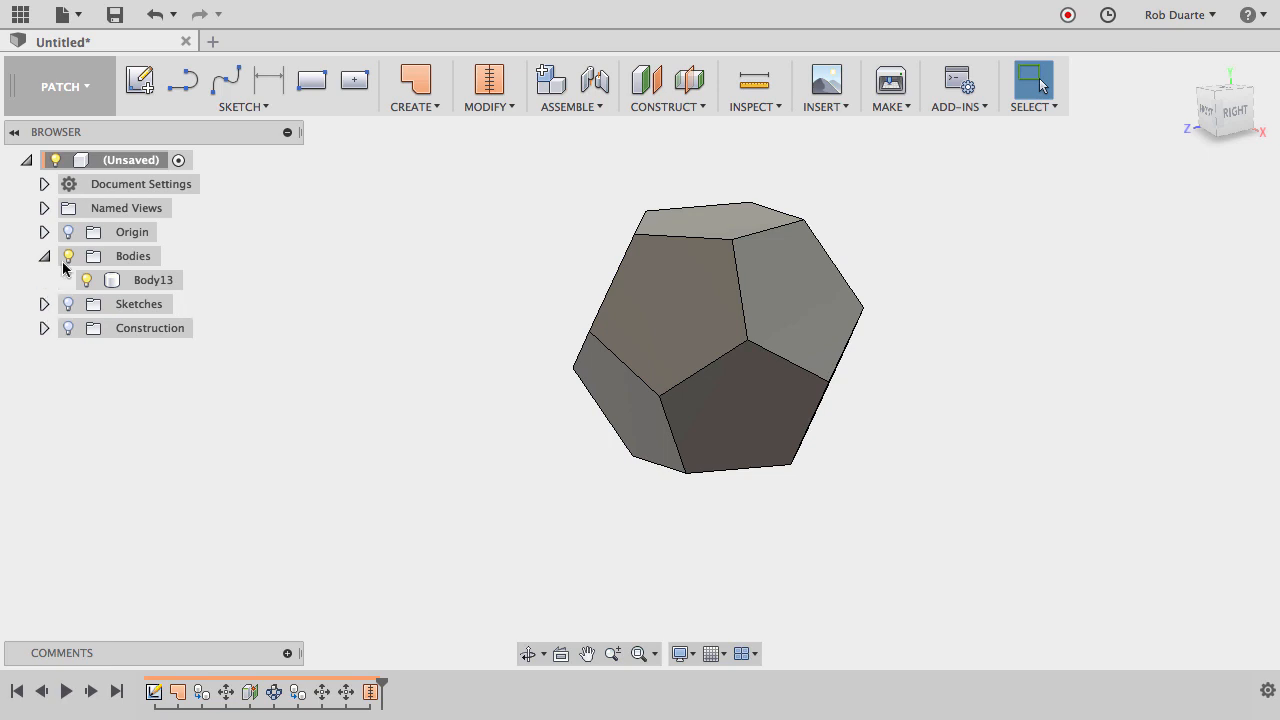
Switch to the Model workspace and shell the dodecahedron inward by 0.05 in, removing its top face.
click(70, 86)
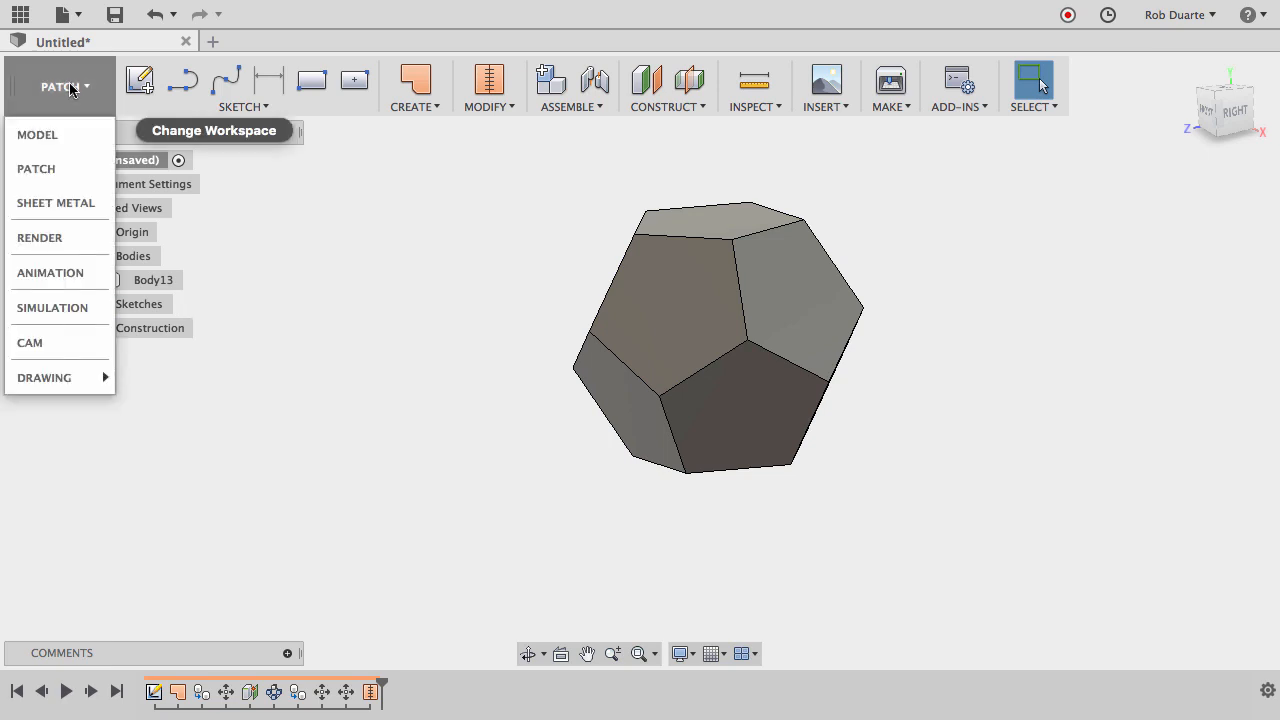
click(80, 136)
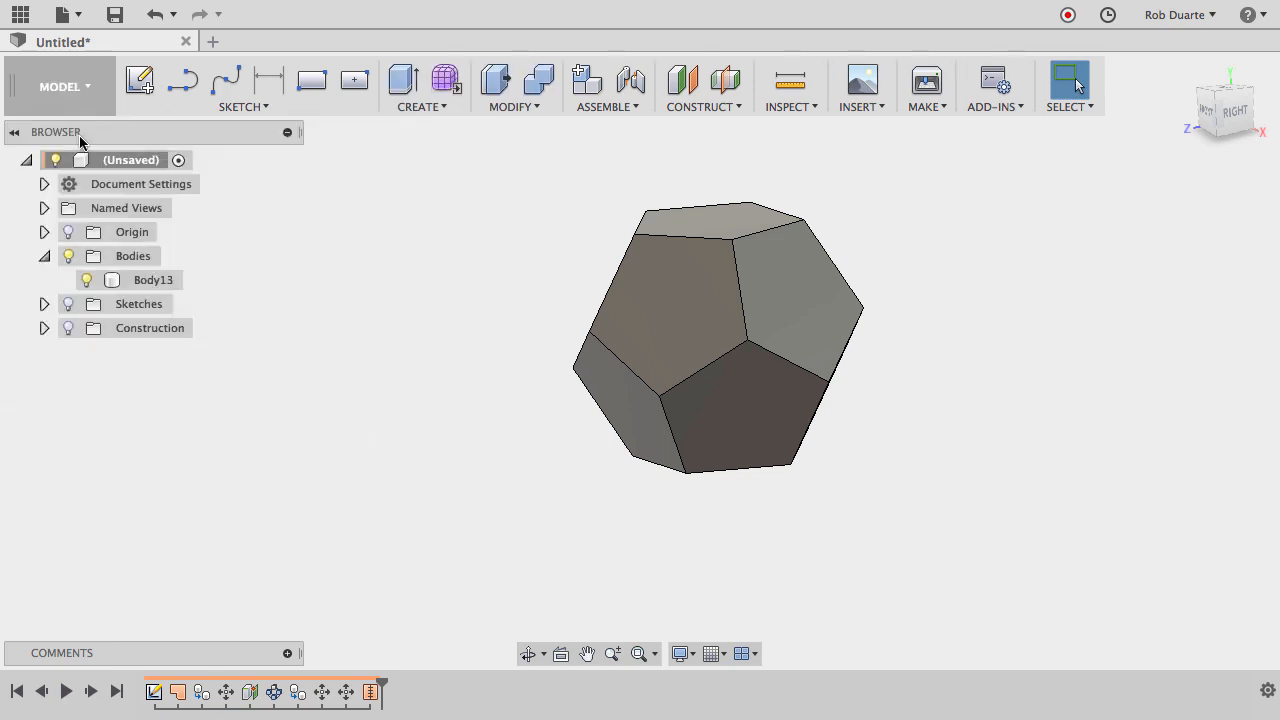
click(509, 108)
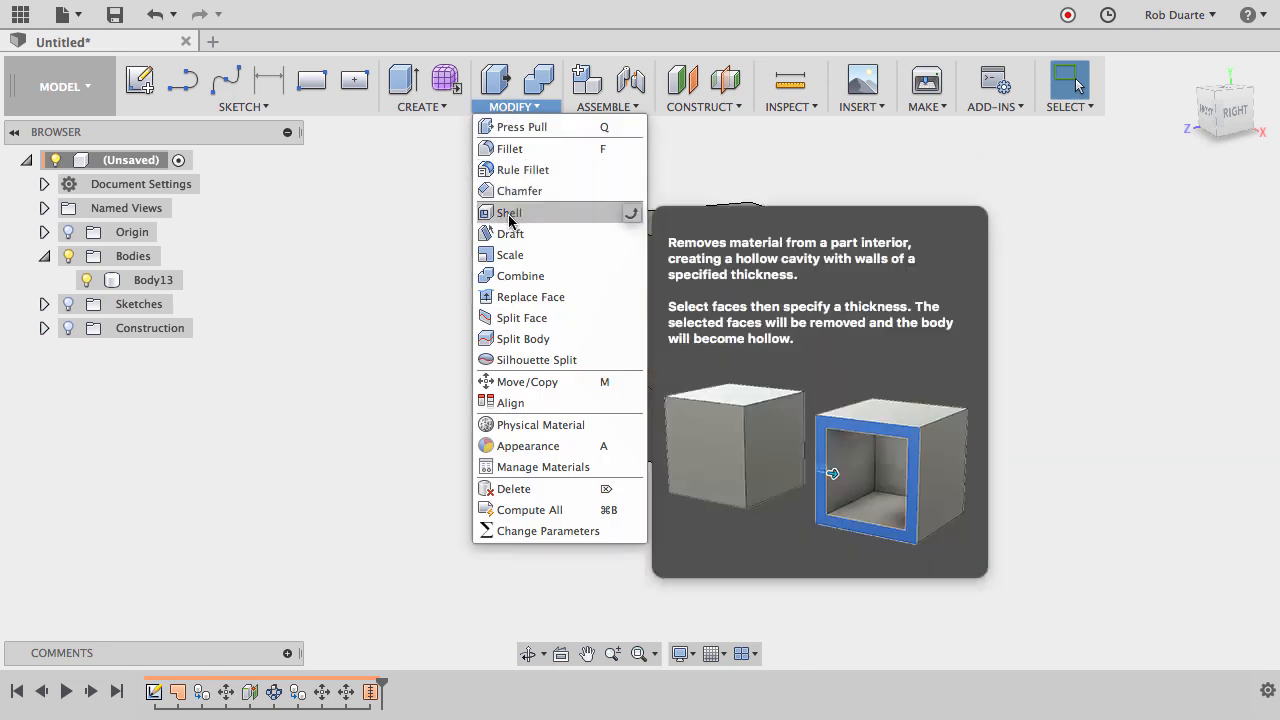
click(509, 215)
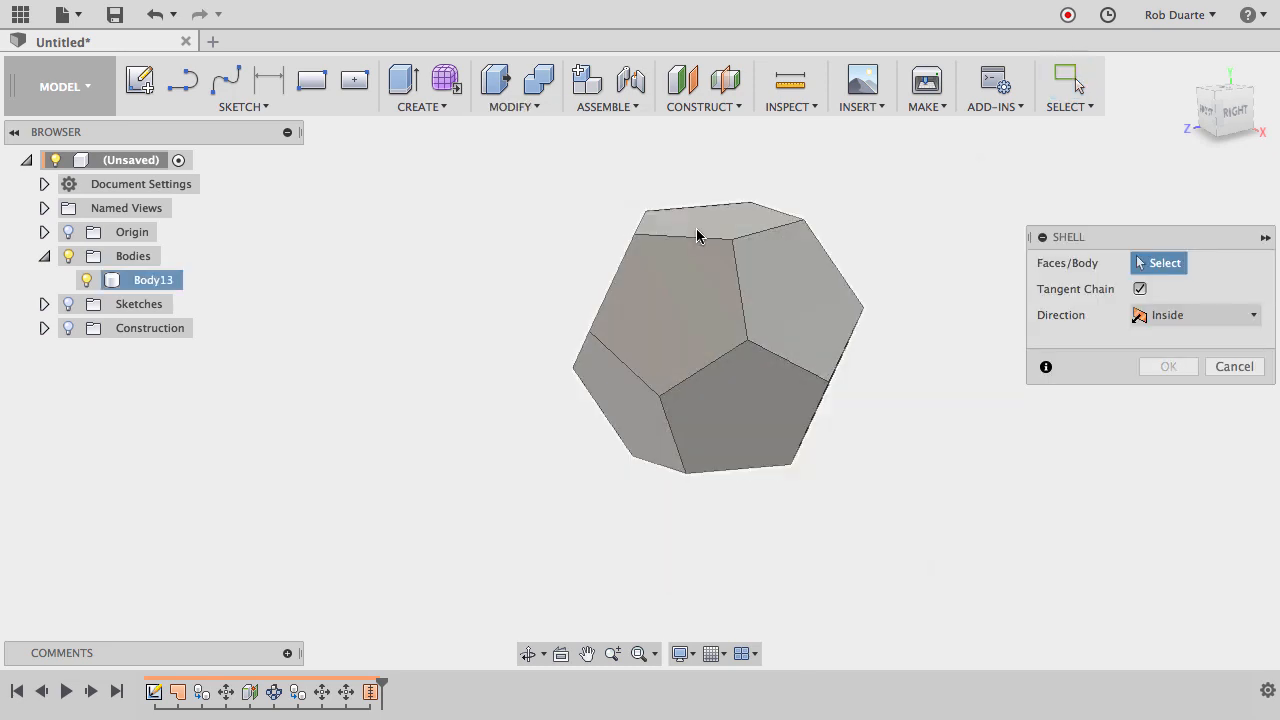
click(710, 228)
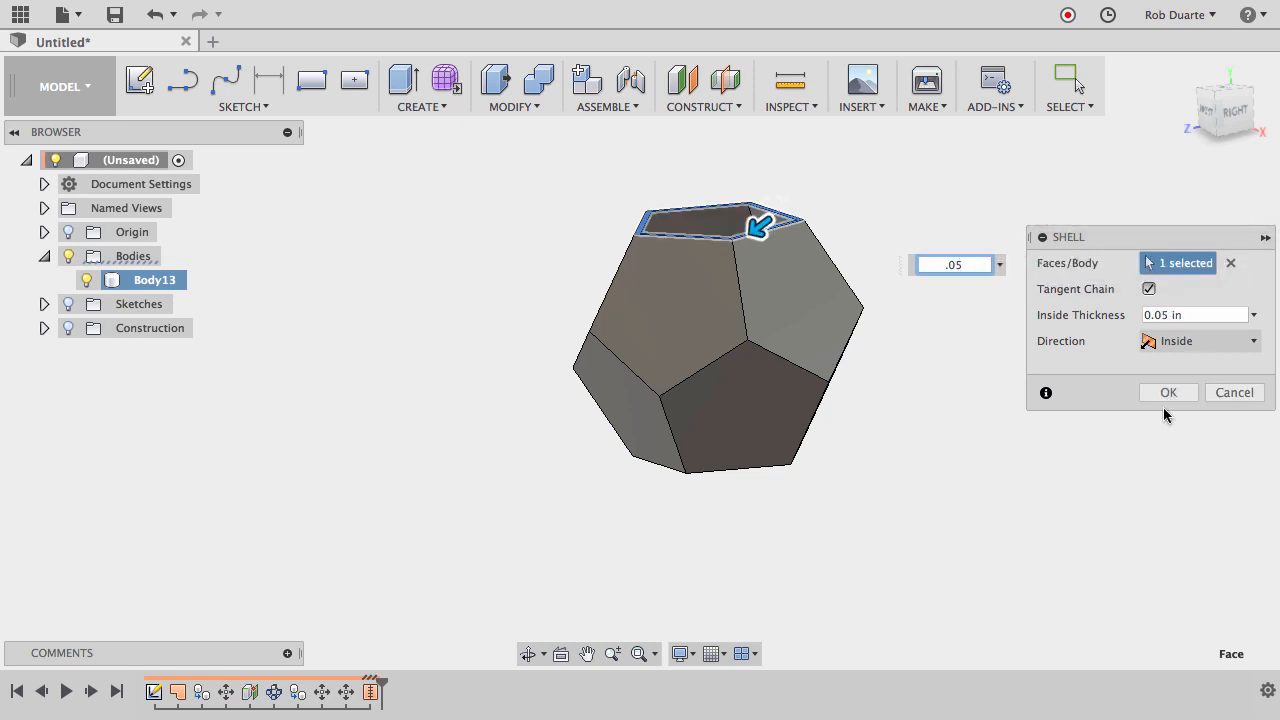
click(1170, 393)
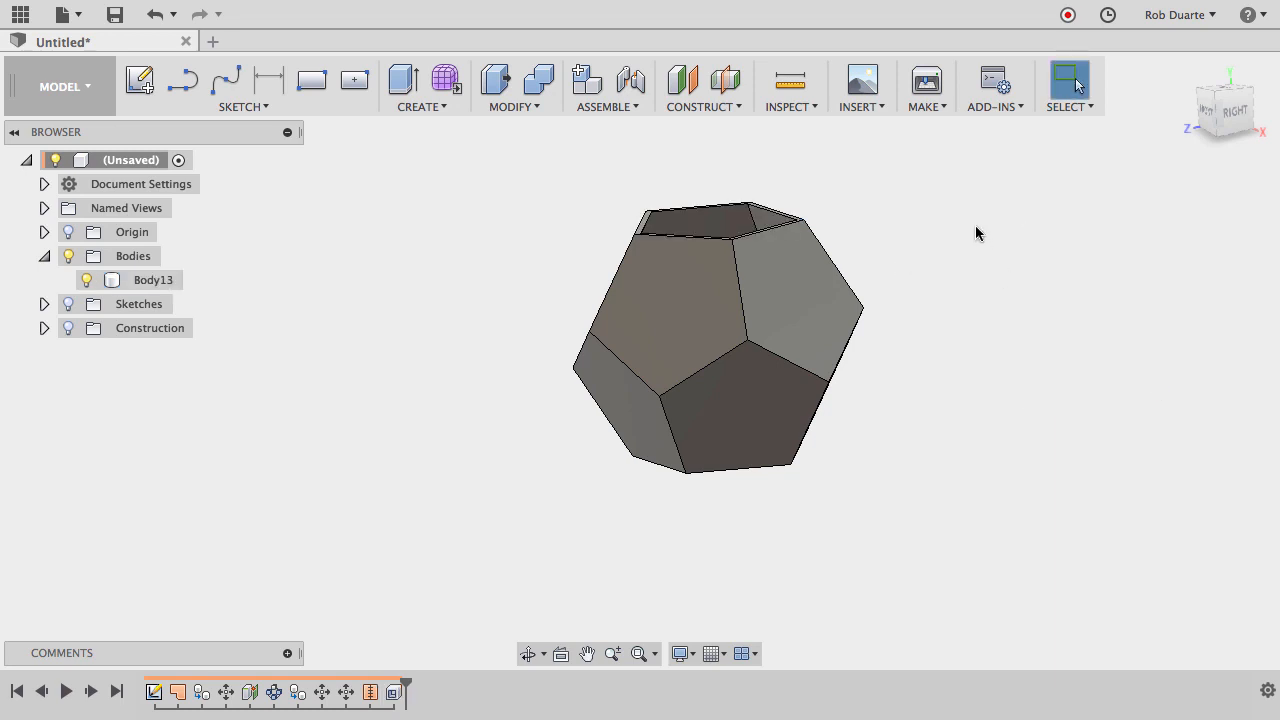
Cut a simple 0.125 in diameter hole off-center in the bottom pentagon face with extents set to All.
shift+middle_drag(955, 222, 669, 444)
shift+scroll(805, 357, up, 5)
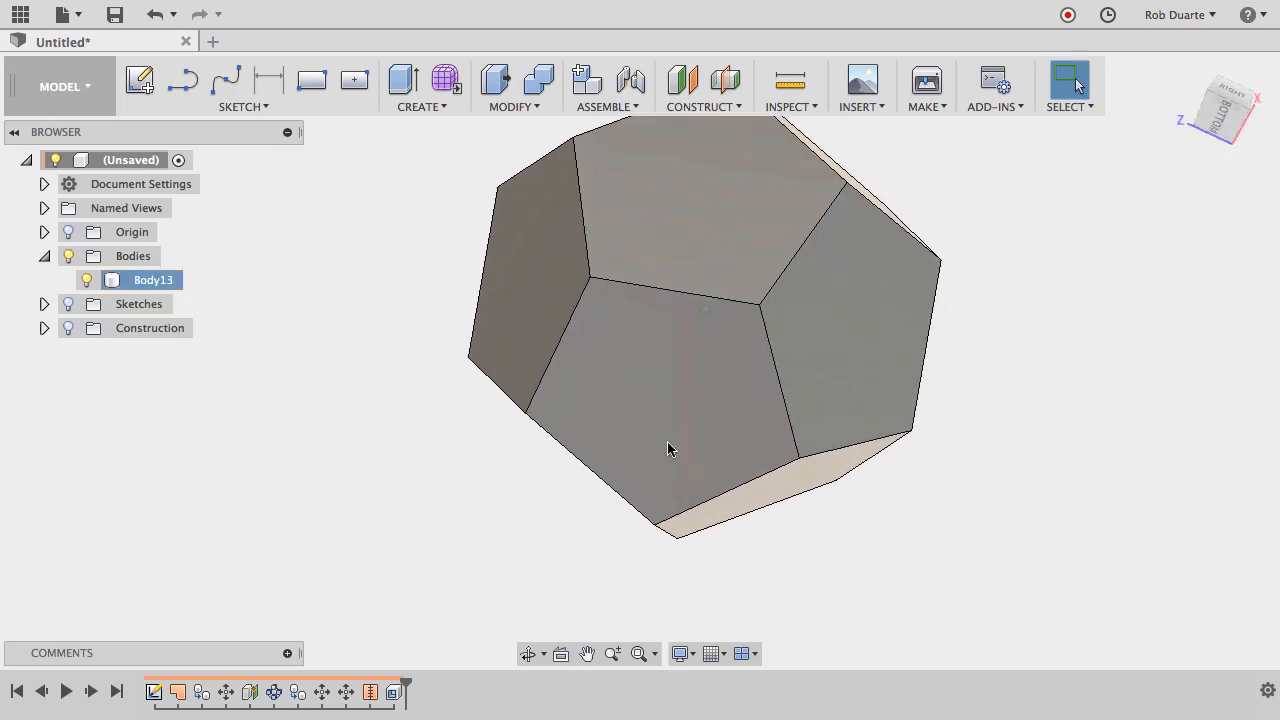
click(423, 105)
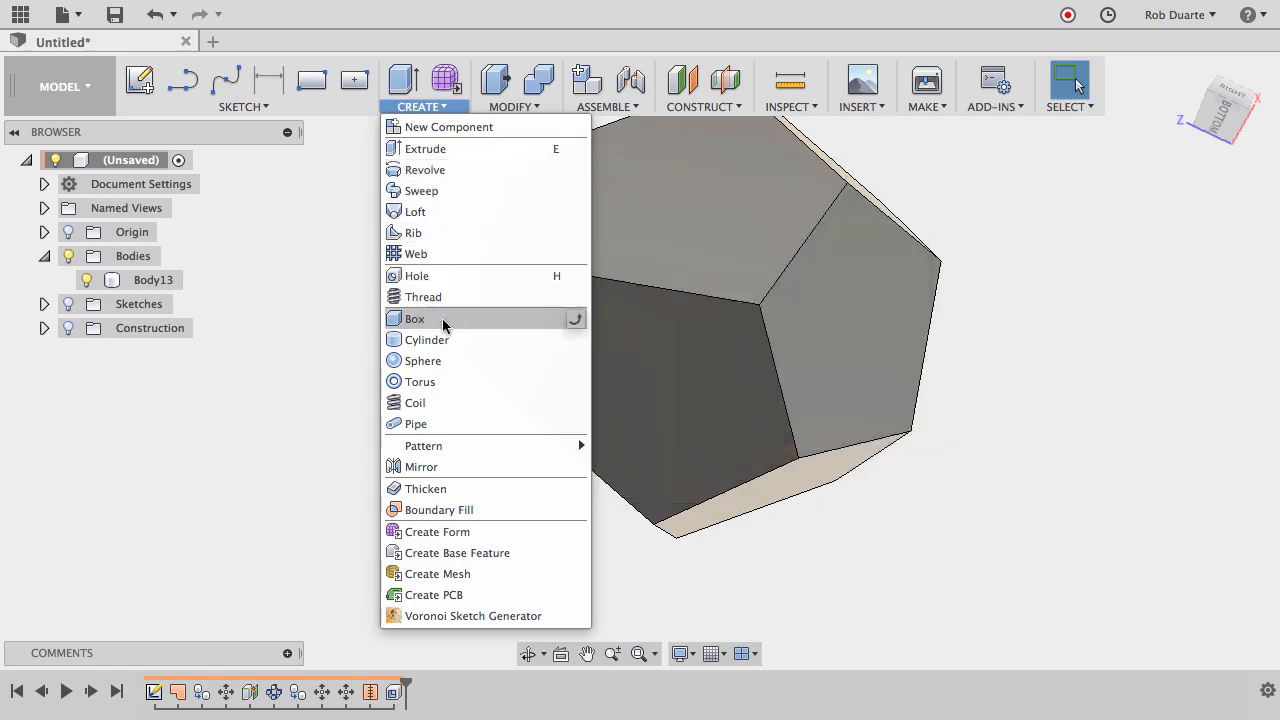
click(446, 276)
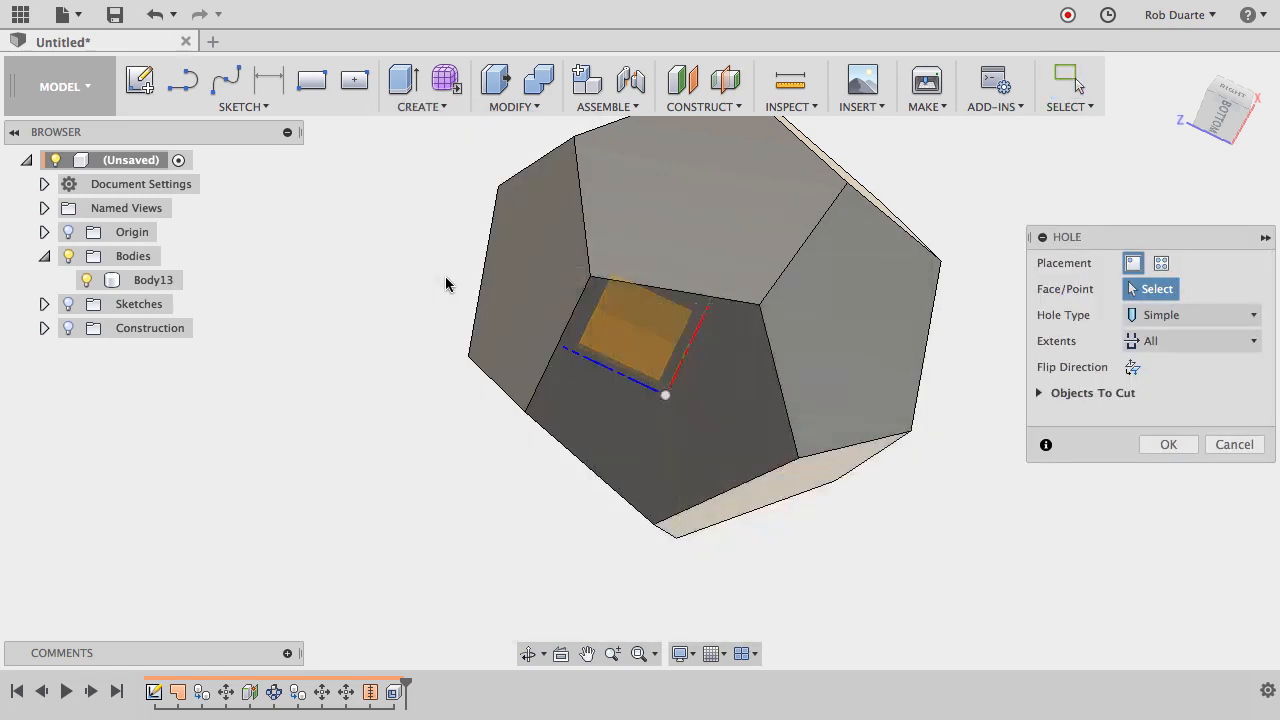
click(722, 355)
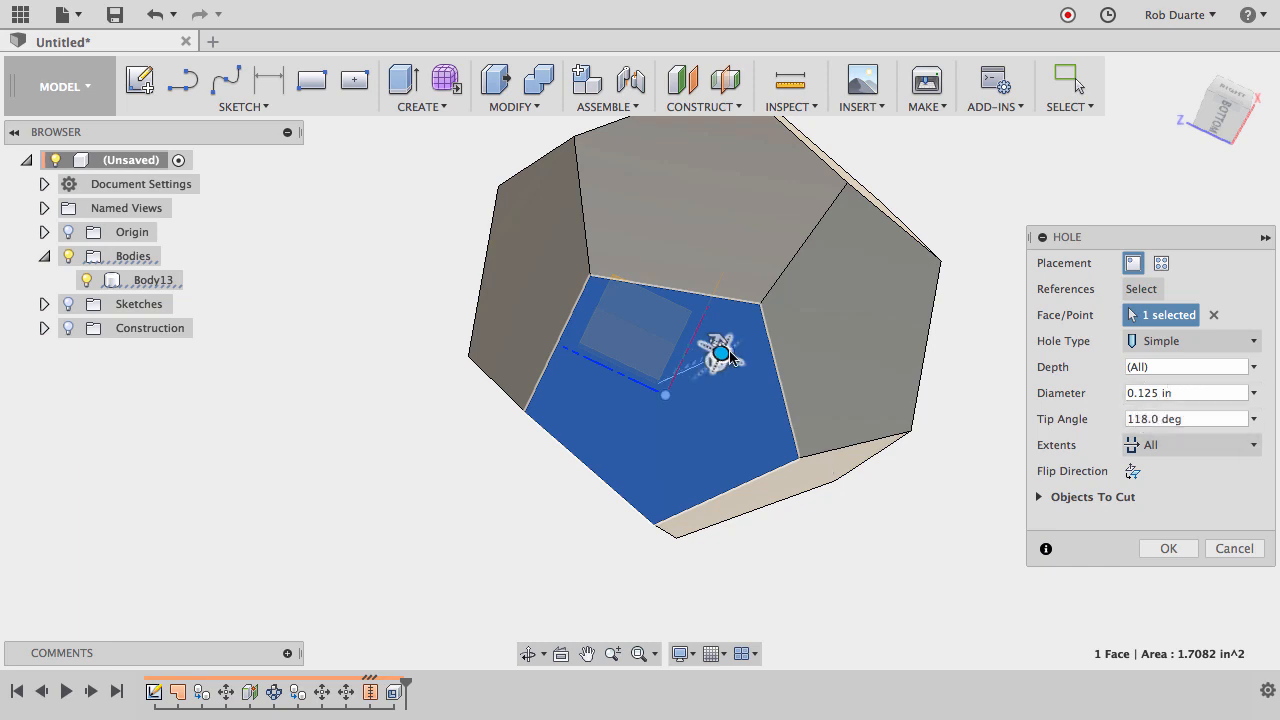
click(1168, 548)
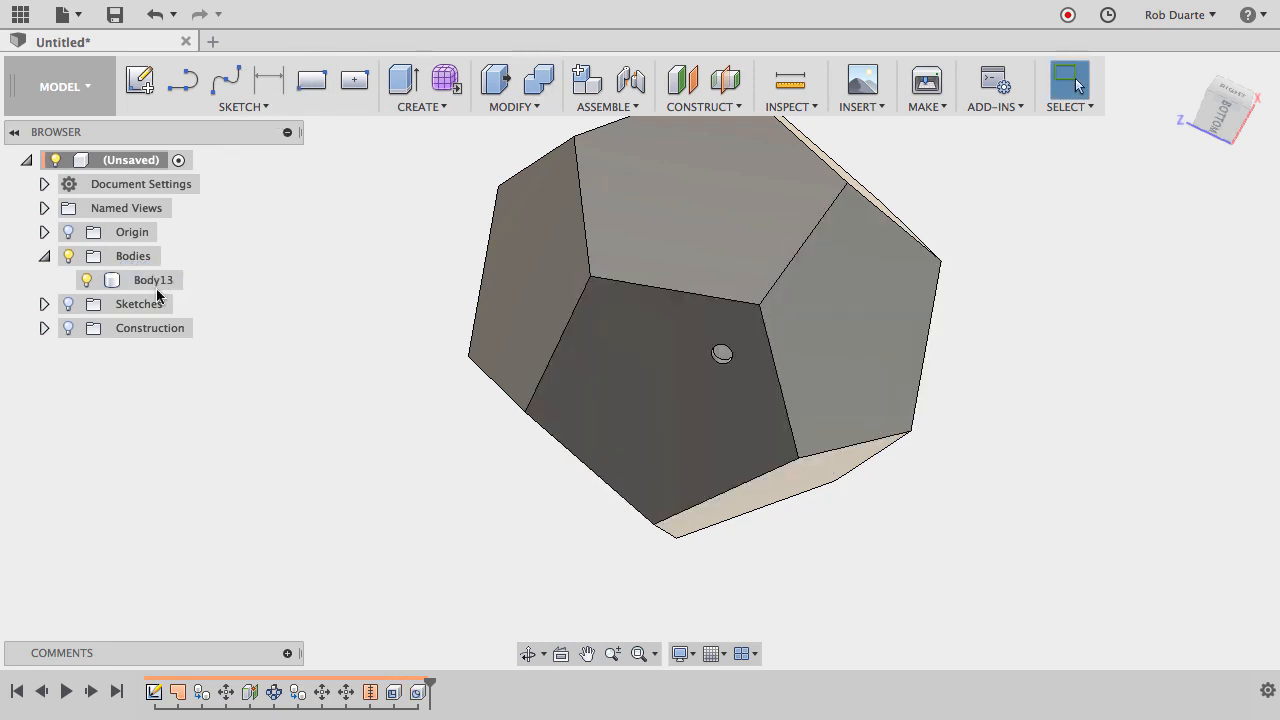
Show the construction axis and create a full circular pattern of the hole feature around it with a quantity of 5.
click(68, 328)
click(44, 328)
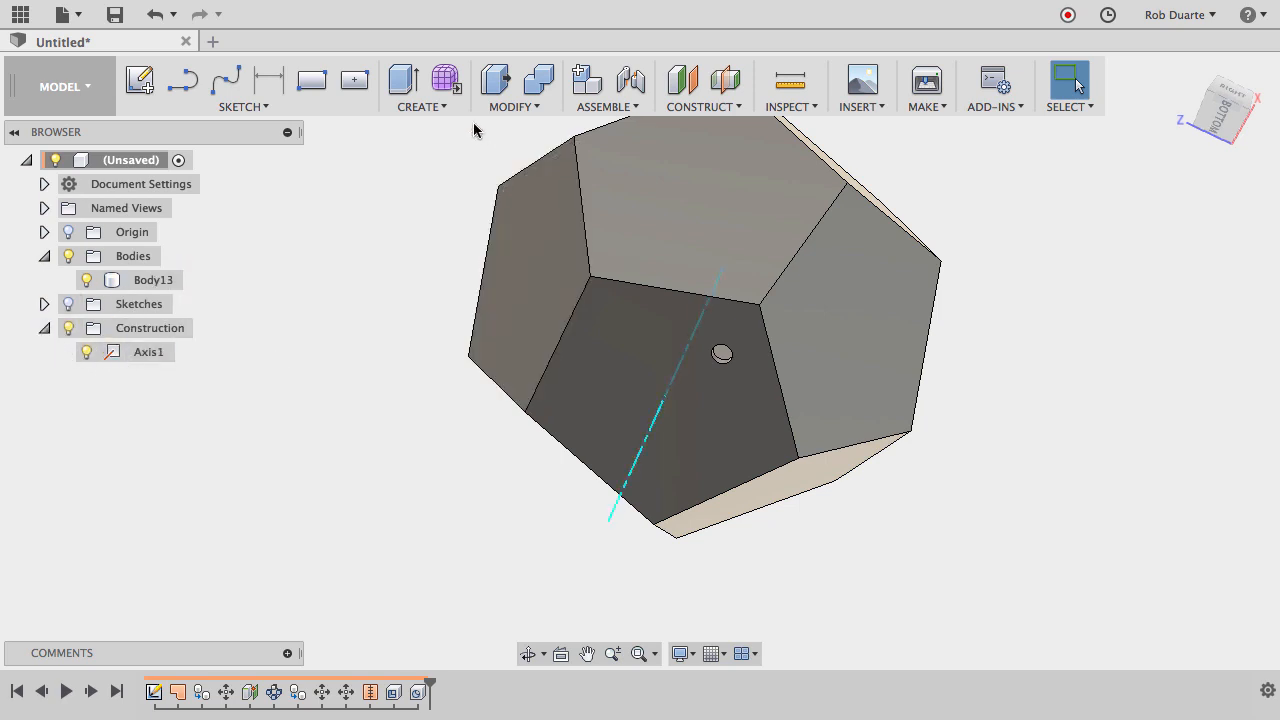
click(421, 106)
mouse_move(500, 446)
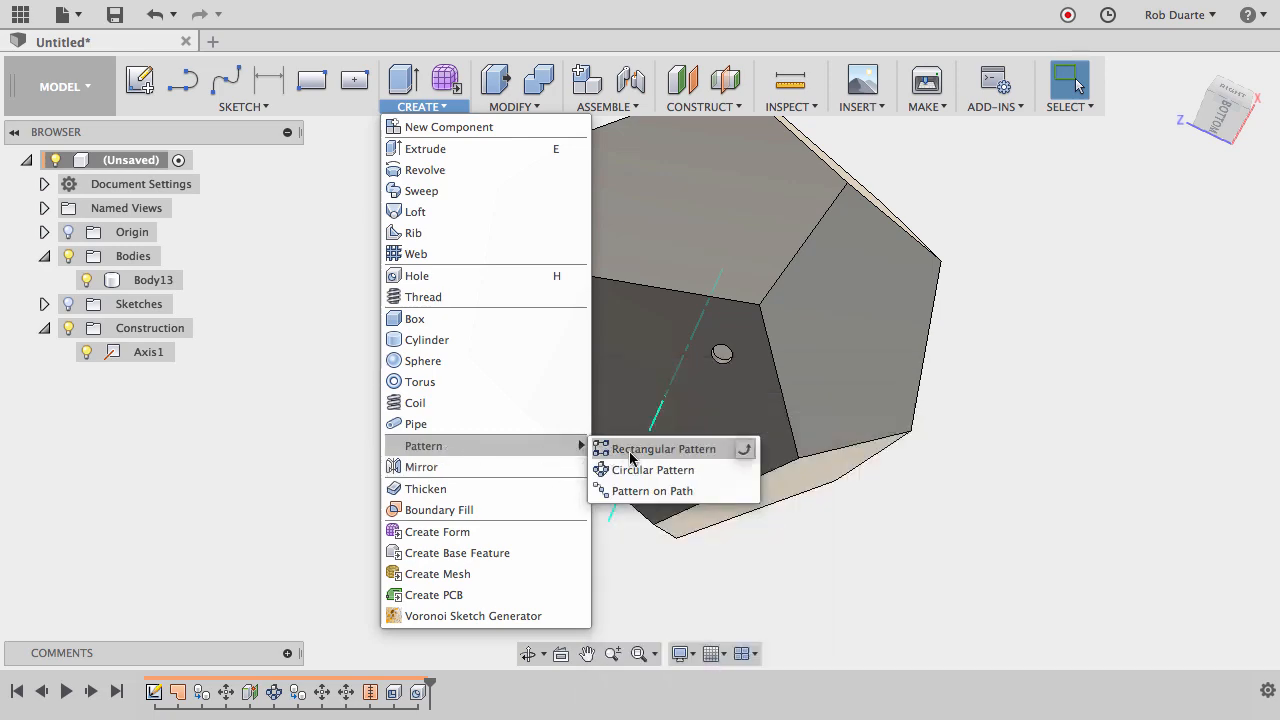
click(645, 470)
click(1158, 264)
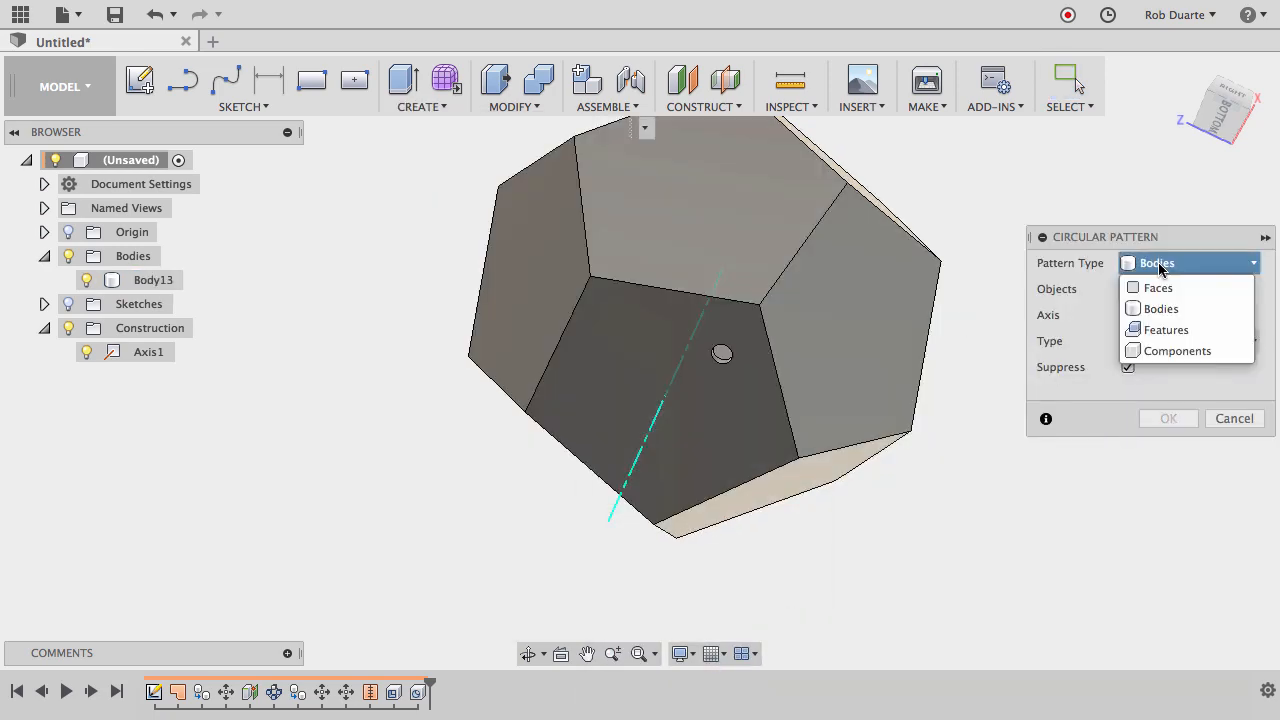
click(1166, 330)
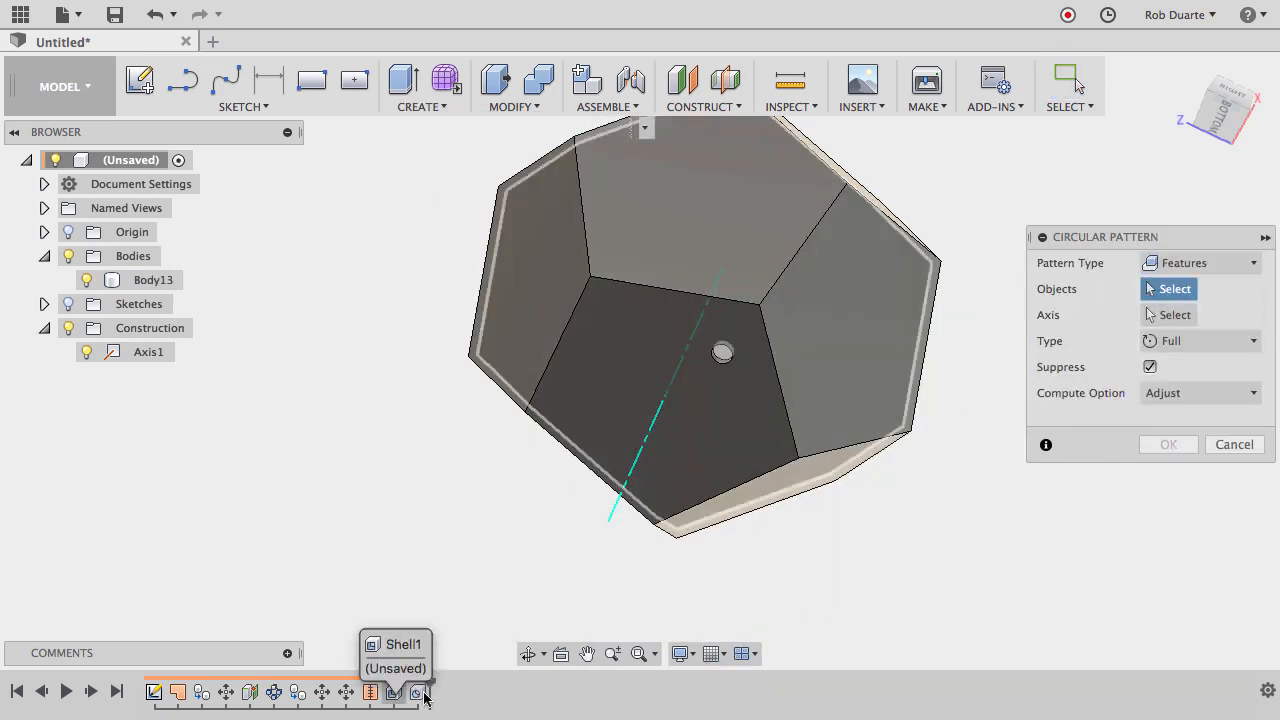
click(419, 695)
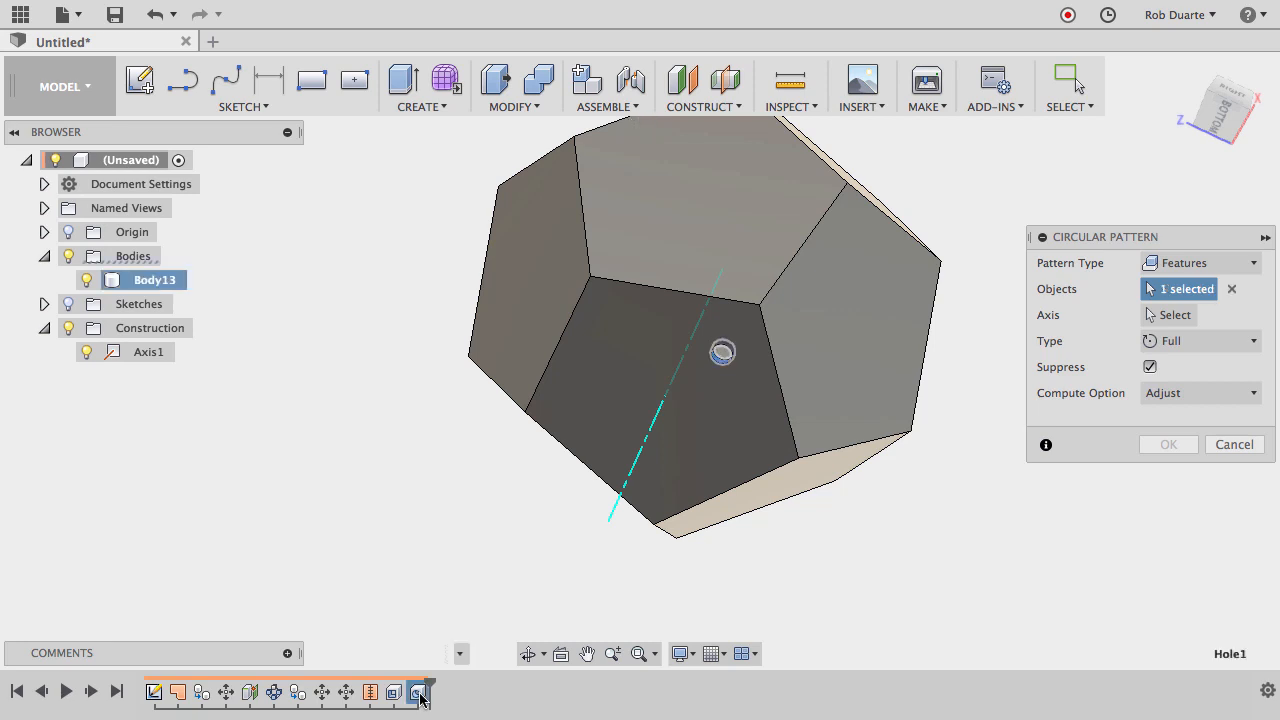
click(1174, 315)
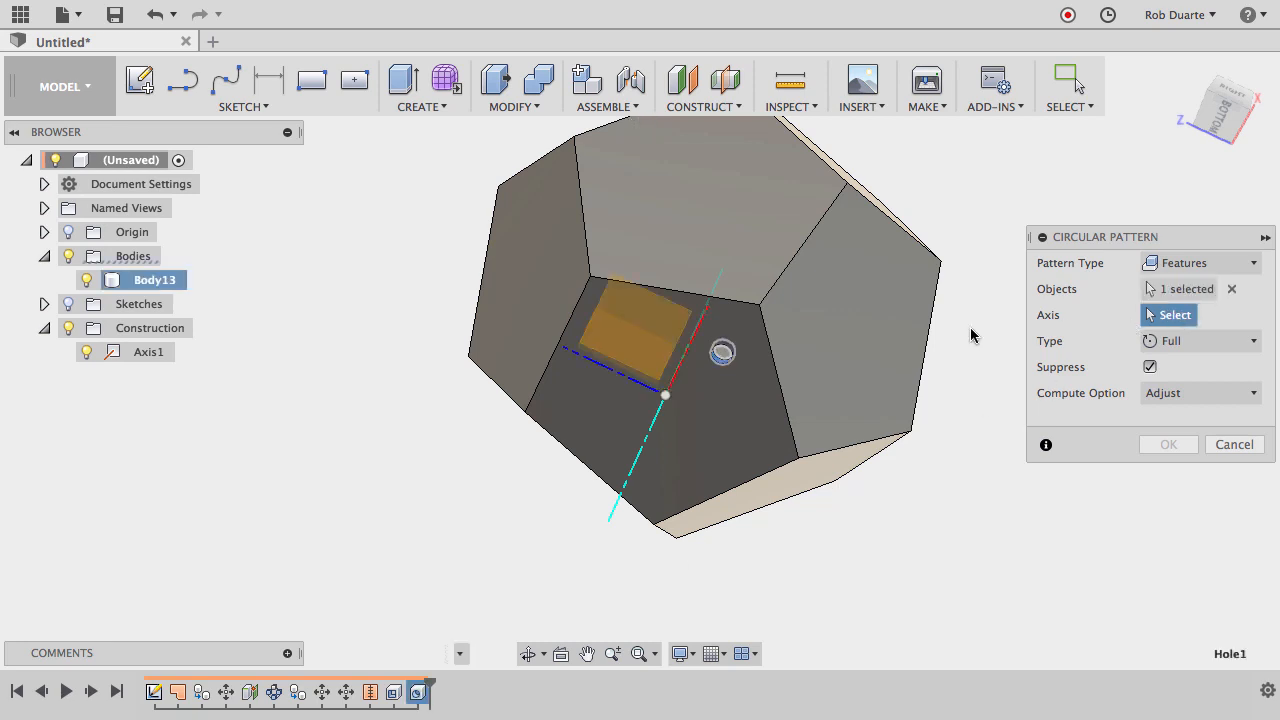
click(624, 488)
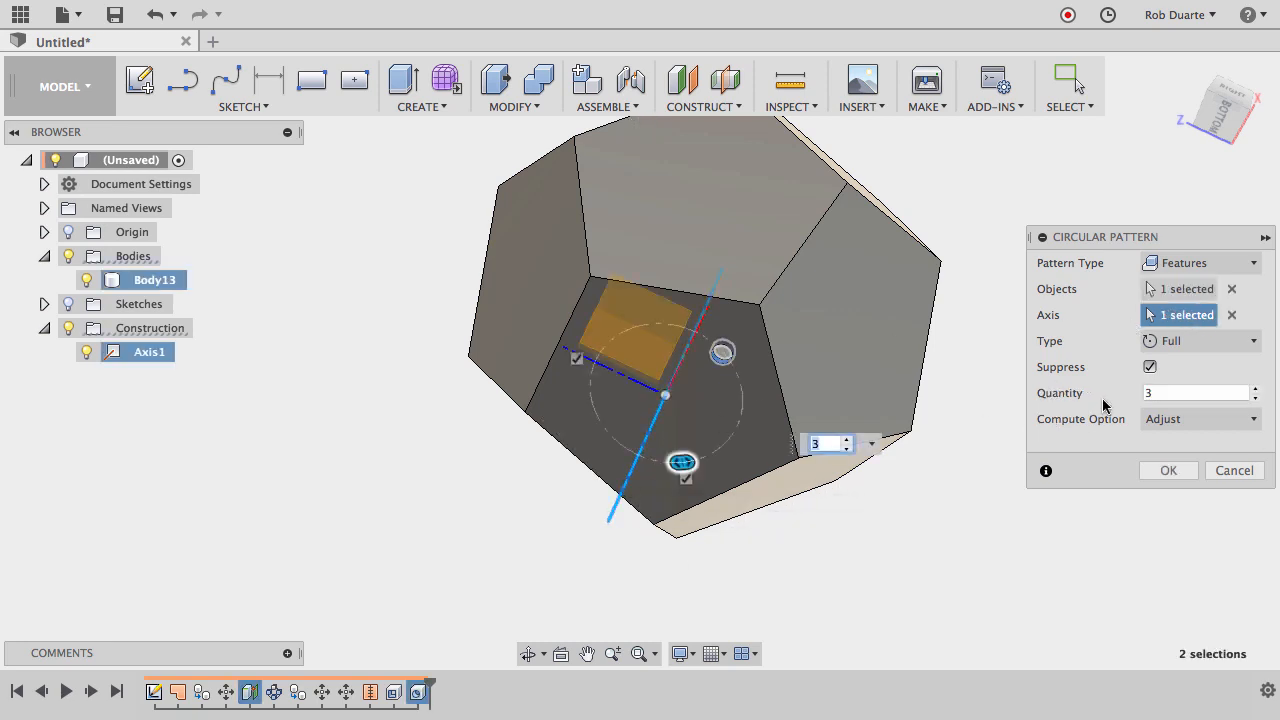
click(1257, 389)
click(1257, 389)
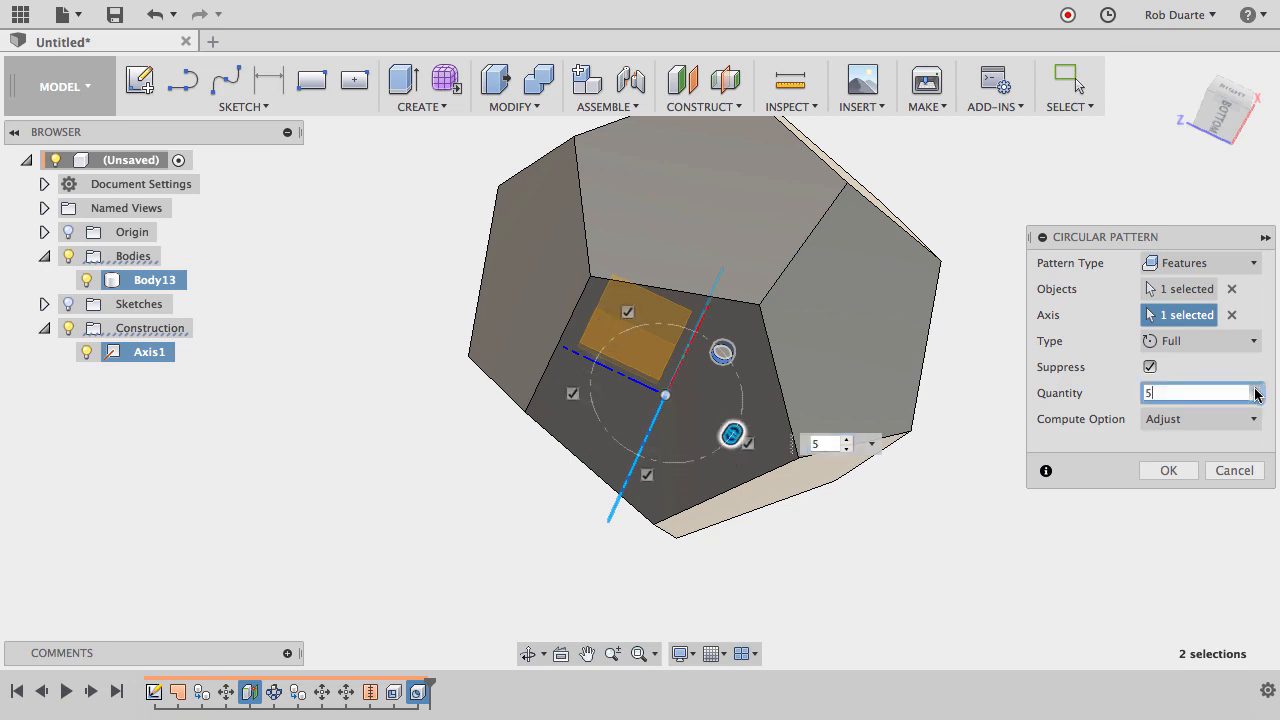
click(1178, 472)
shift+scroll(1099, 432, up, 10)
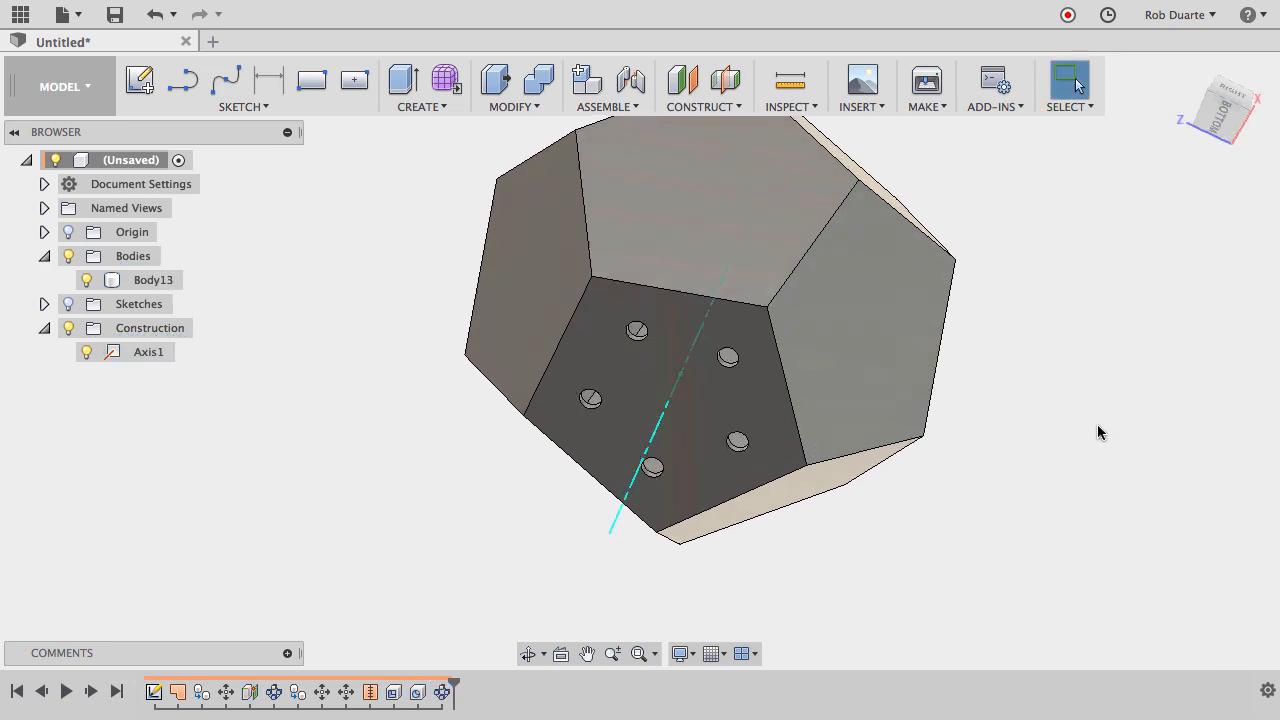
shift+scroll(1099, 432, up, 5)
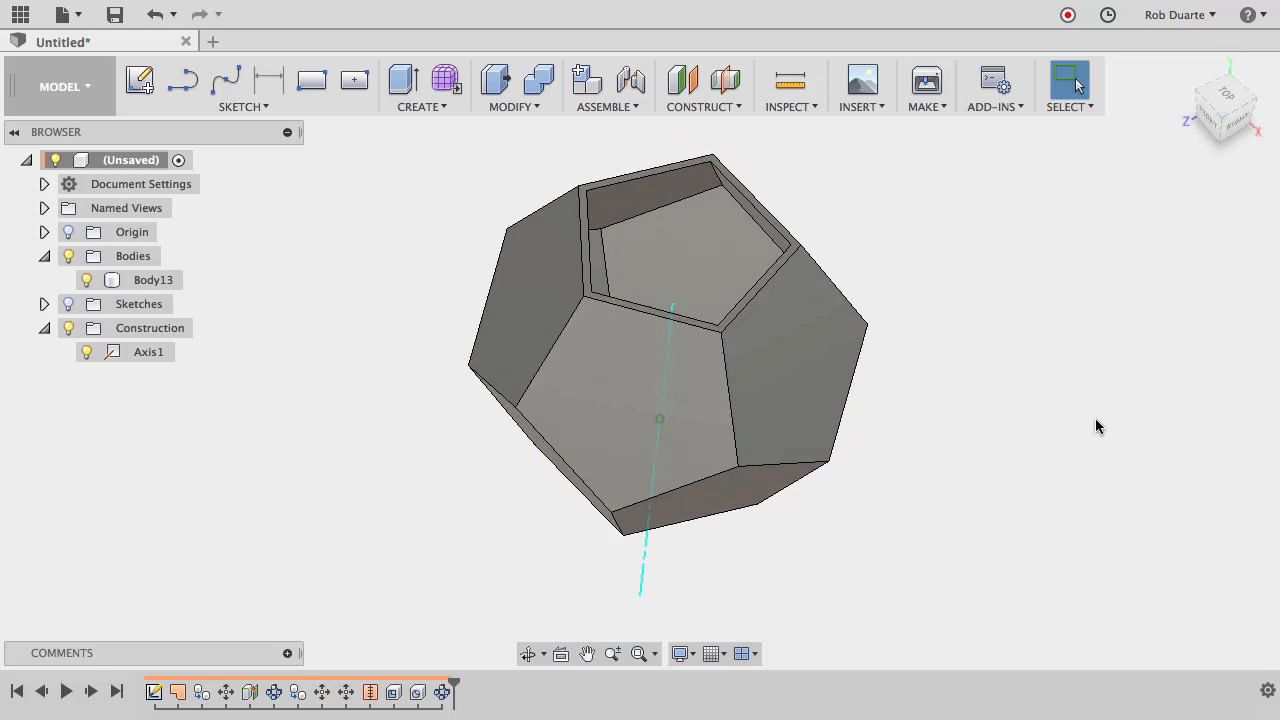